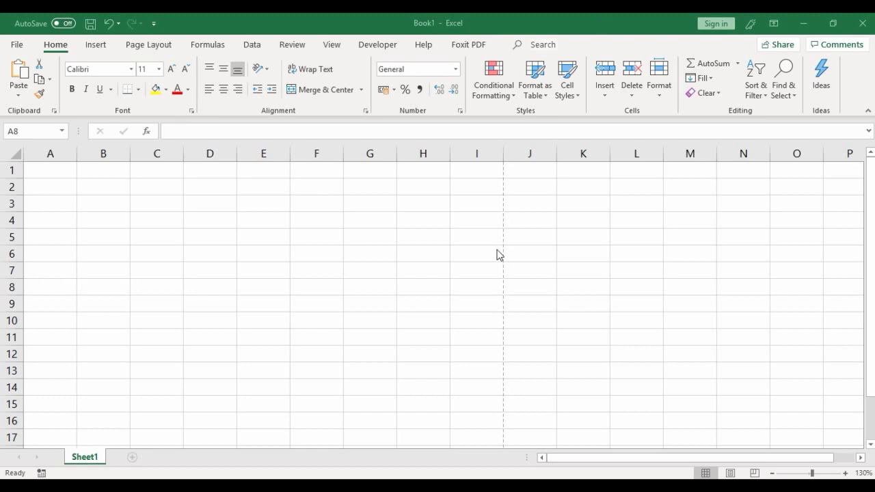
key("XF86AudioRaiseVolume")
key("XF86AudioRaiseVolume")
key("XF86AudioRaiseVolume")
key("XF86AudioRaiseVolume")
key("XF86AudioRaiseVolume")
key("XF86AudioRaiseVolume")
key("XF86AudioRaiseVolume")
key("XF86AudioRaiseVolume")
key("XF86AudioRaiseVolume")
key("XF86AudioRaiseVolume")
key("XF86AudioRaiseVolume")
key("XF86AudioRaiseVolume")
key("XF86AudioRaiseVolume")
key("XF86AudioRaiseVolume")
key("XF86AudioRaiseVolume")
key("XF86AudioRaiseVolume")
key("XF86AudioRaiseVolume")
key("XF86AudioRaiseVolume")
key("shift+space")
- Select the entire columns A through F one after another
left_click(57, 146)
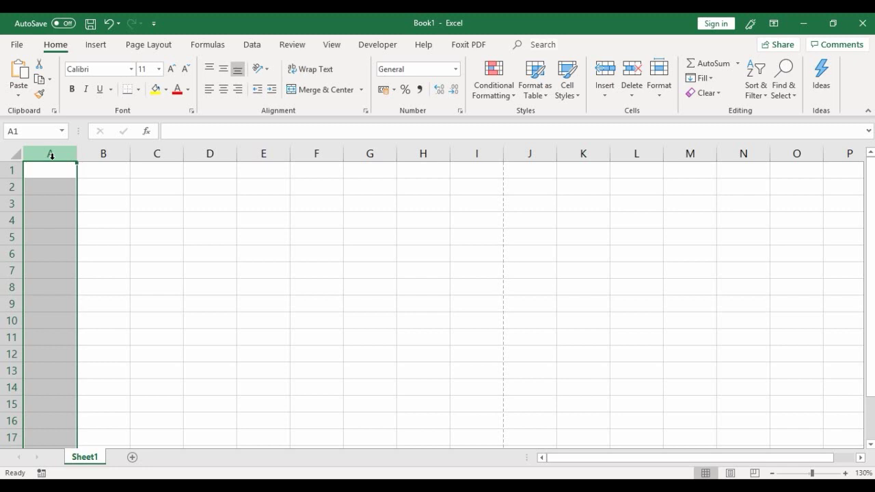
left_click(103, 152)
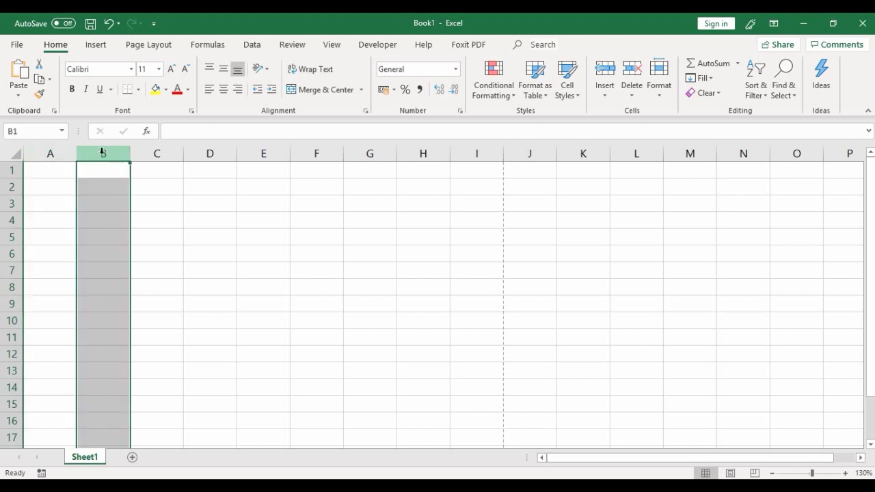
left_click(152, 151)
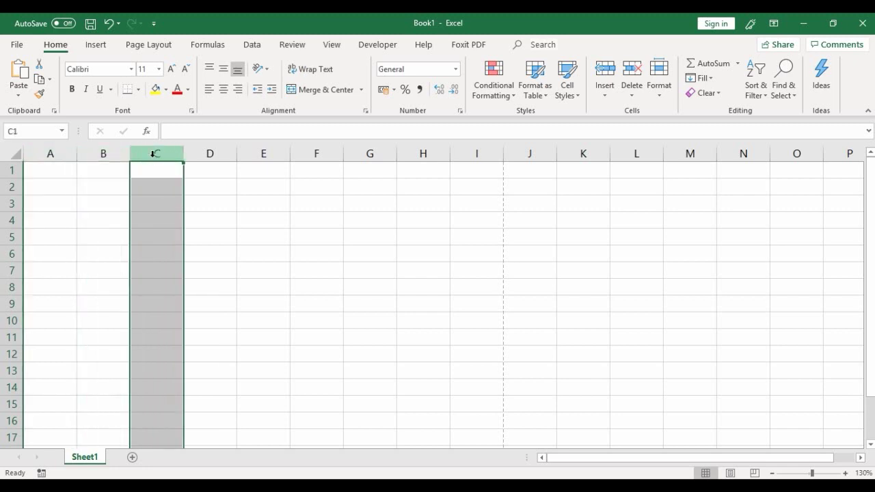
left_click(204, 154)
left_click(267, 153)
left_click(317, 153)
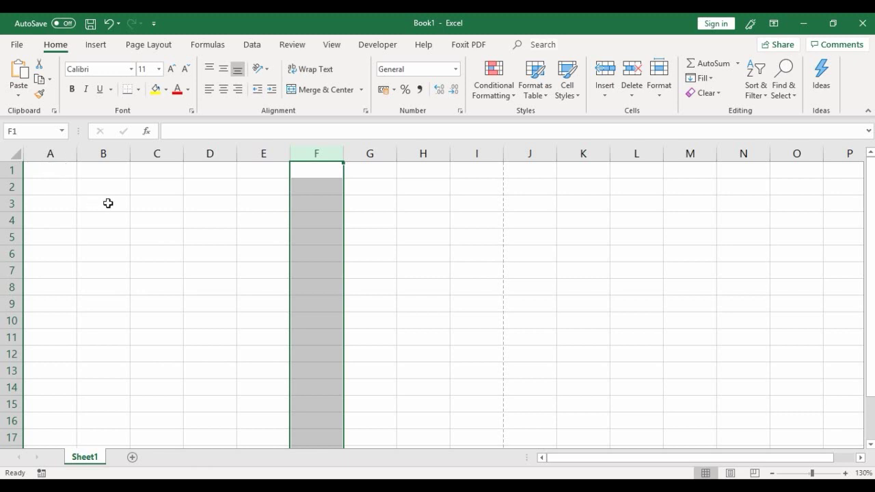
- Select the entire rows 1 through 5 one after another
left_click(8, 171)
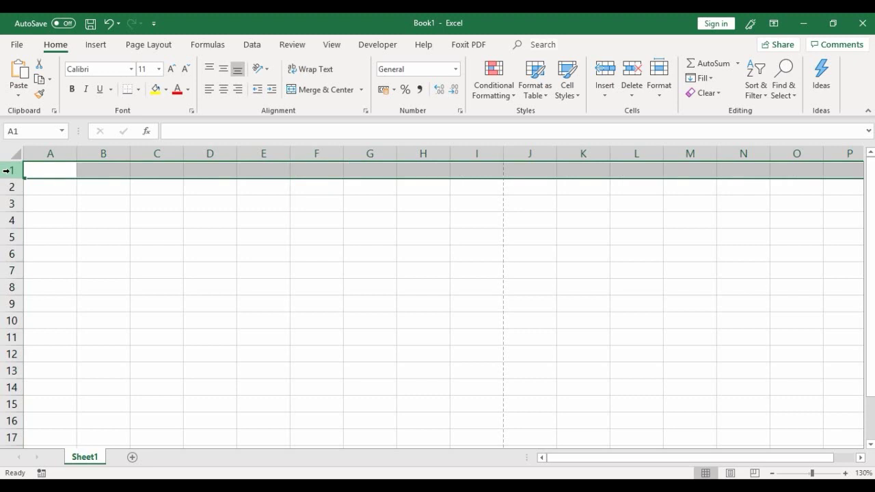
left_click(8, 186)
left_click(9, 201)
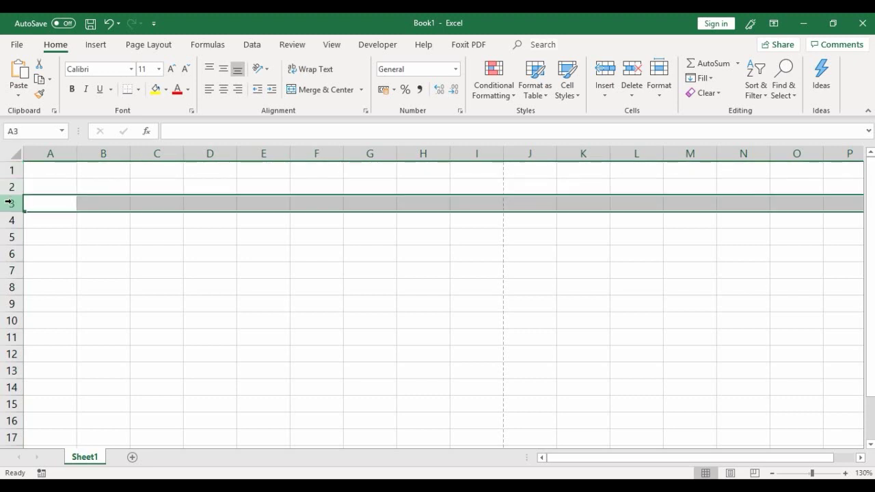
left_click(8, 220)
left_click(10, 236)
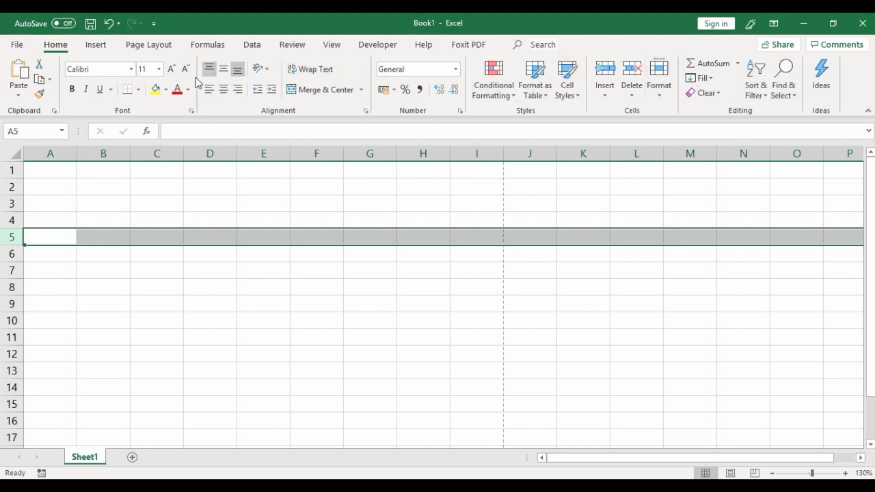
- Select cell B4, collapse the ribbon to its headings only, and expand it again
left_click(117, 217)
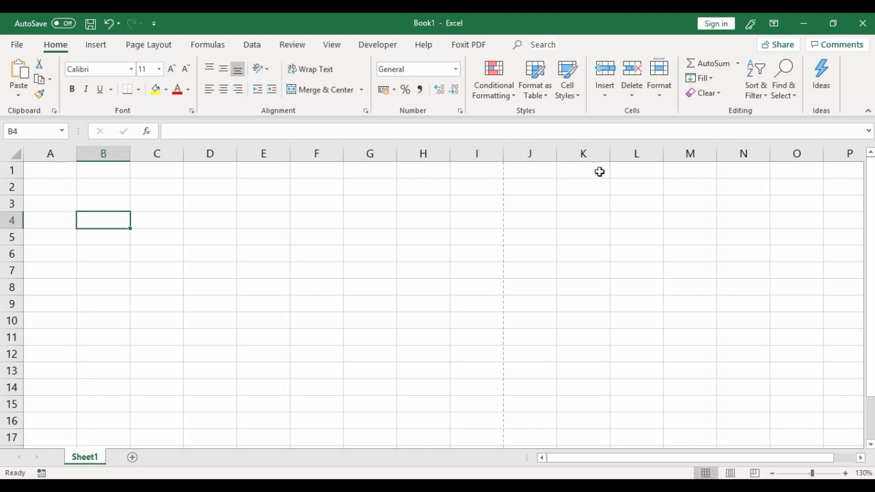
double_click(60, 46)
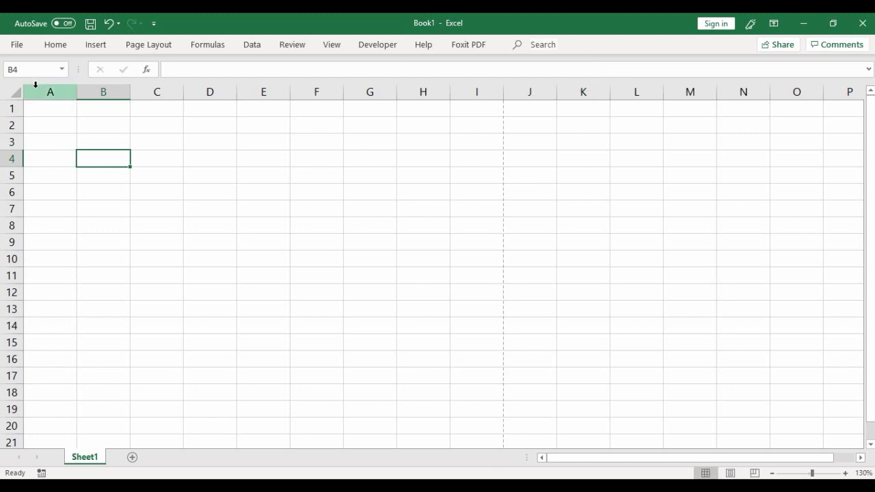
double_click(58, 46)
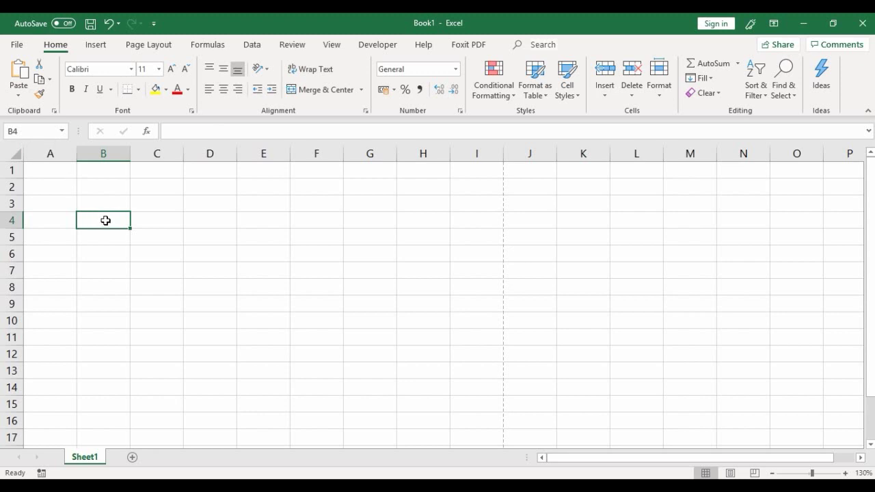
- Enter the sample text "ffghjkjhjk" for cell C2 through the formula bar and erase it again
left_click(96, 183)
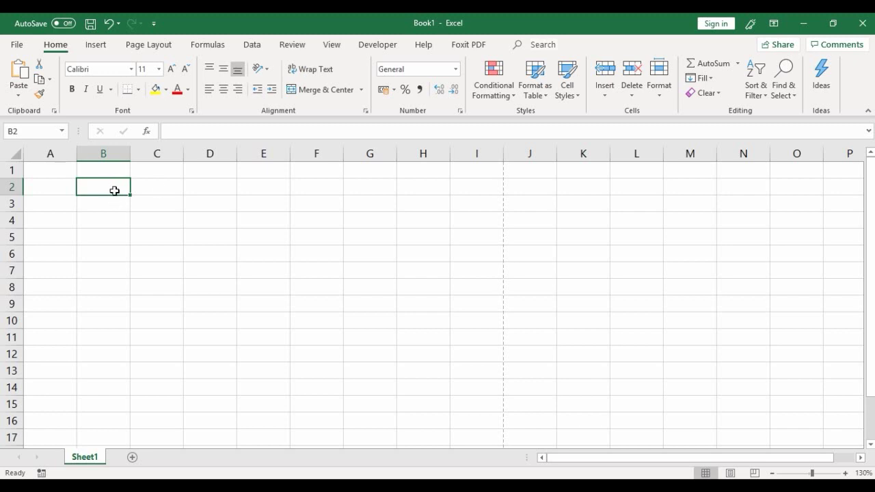
left_click(157, 184)
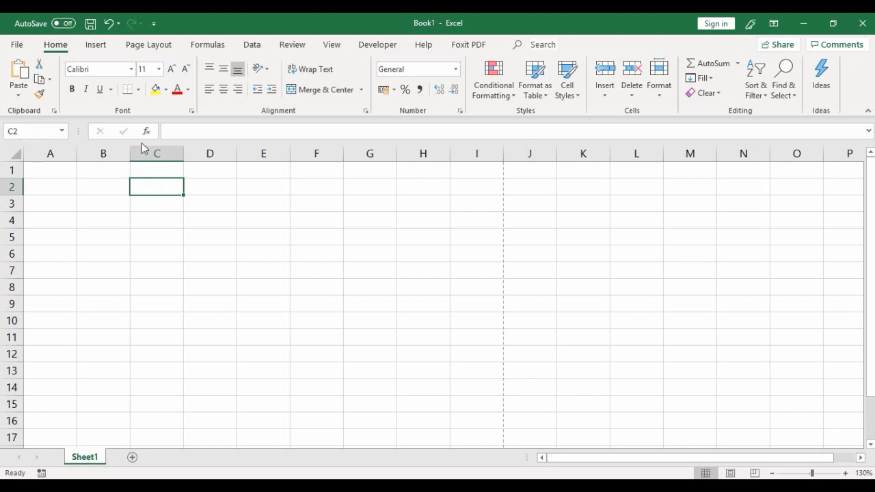
left_click(195, 127)
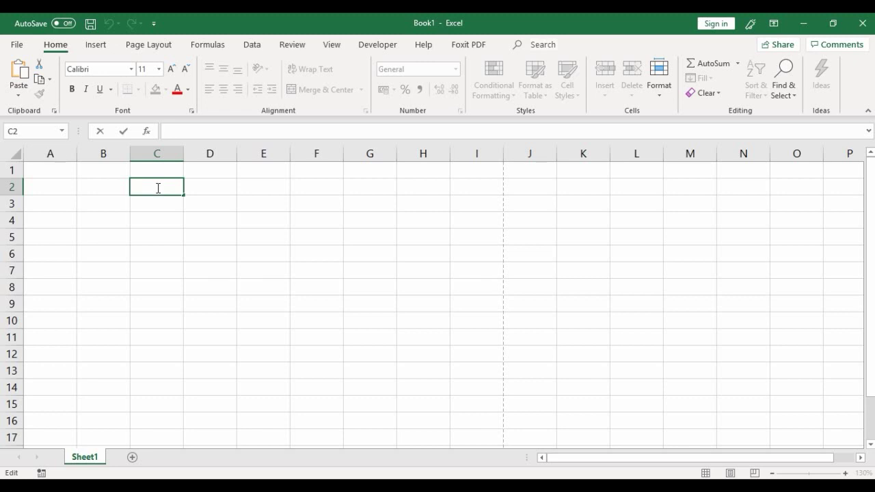
type("ffghjkjhjk")
key("BackSpace")
key("BackSpace")
key("BackSpace")
key("BackSpace")
key("BackSpace")
key("BackSpace")
key("BackSpace")
key("BackSpace")
key("BackSpace")
key("BackSpace")
- Add the Spelling command to the Quick Access Toolbar
left_click(156, 29)
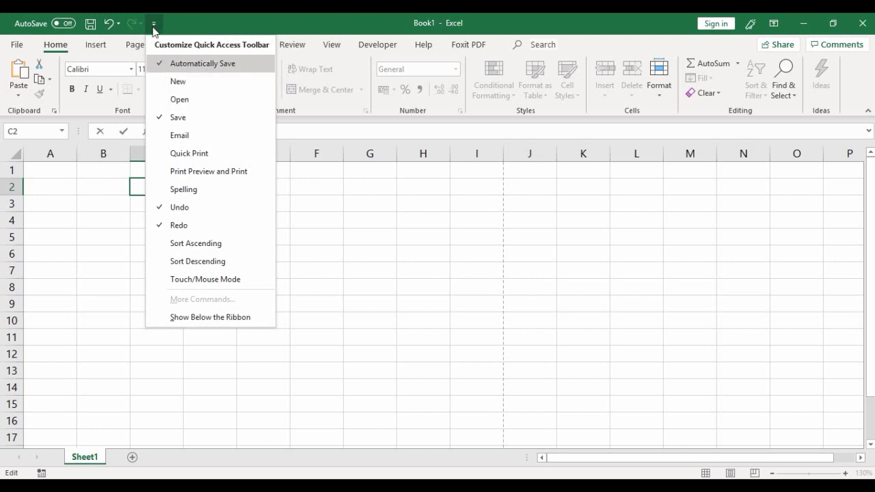
left_click(158, 189)
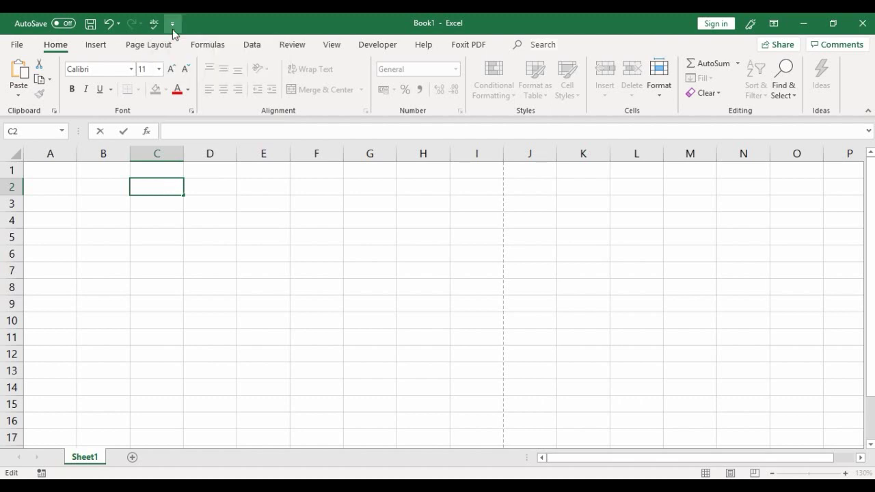
- Add the Quick Print command to the Quick Access Toolbar and remove it again
left_click(172, 23)
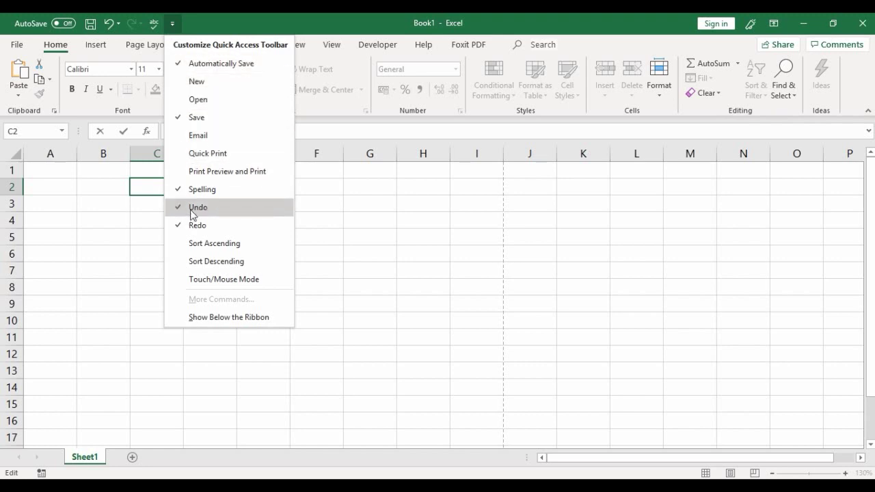
left_click(199, 153)
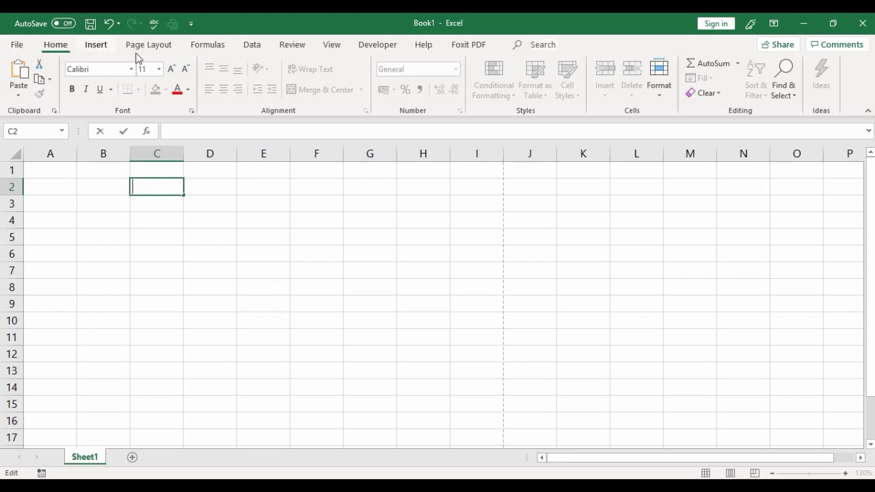
left_click(190, 26)
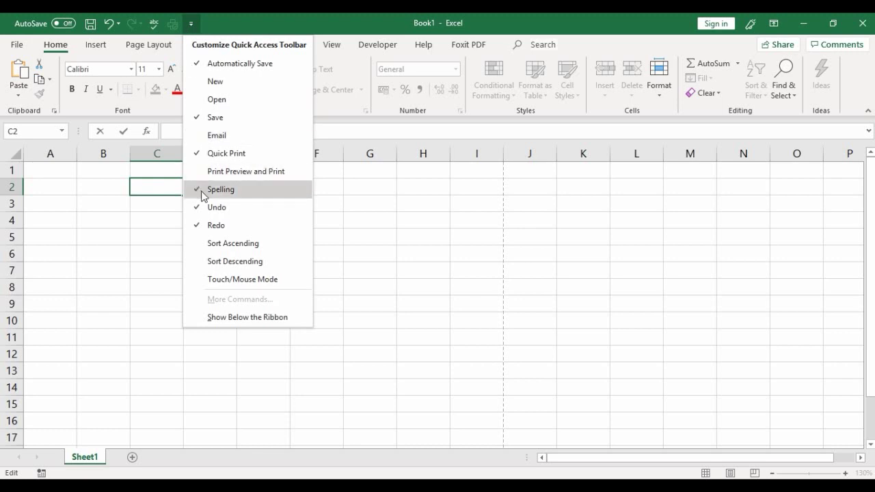
left_click(204, 153)
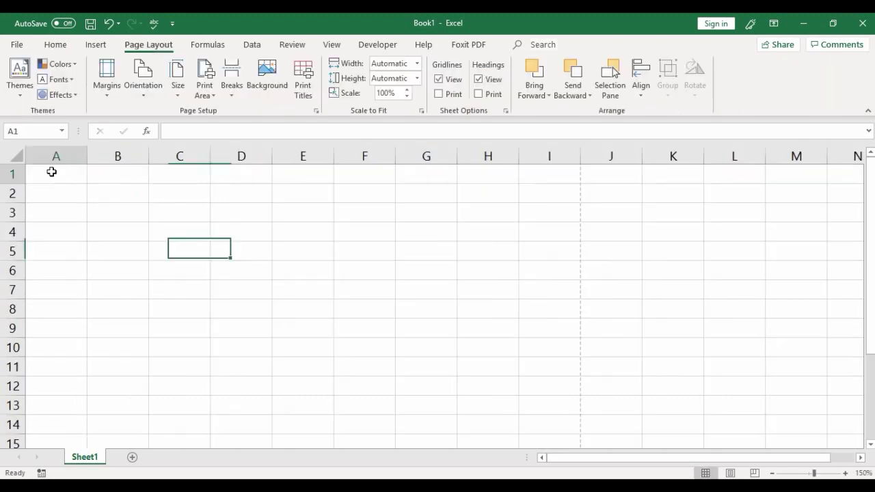
- With cell A1 selected, examine the Insert, Page Layout, Formulas, Data and Review commands, including the database sources under Get Data
left_click(51, 172)
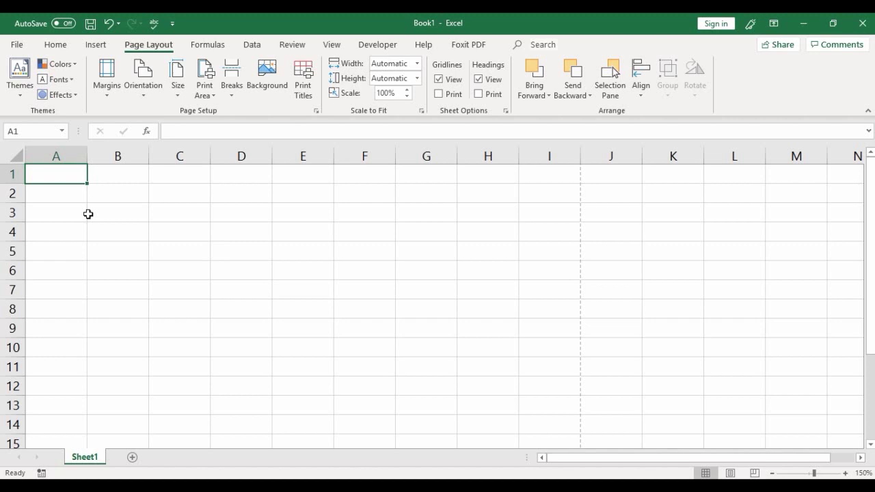
left_click(84, 47)
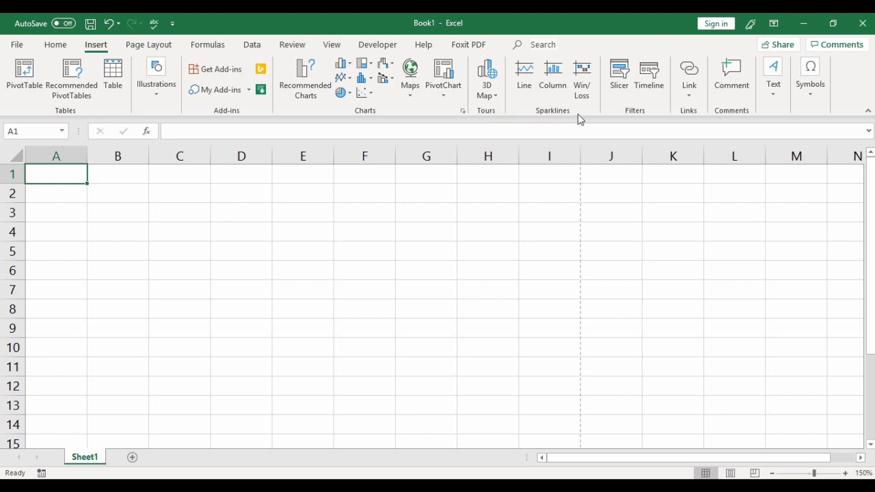
left_click(148, 48)
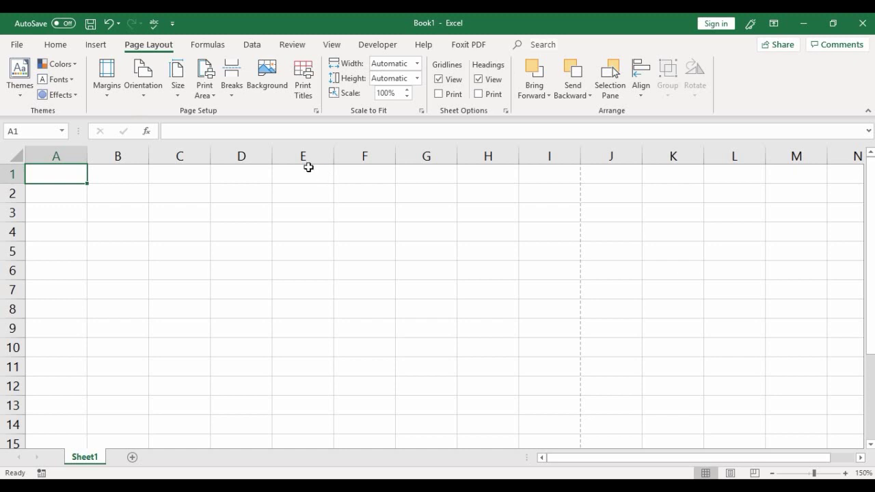
left_click(209, 48)
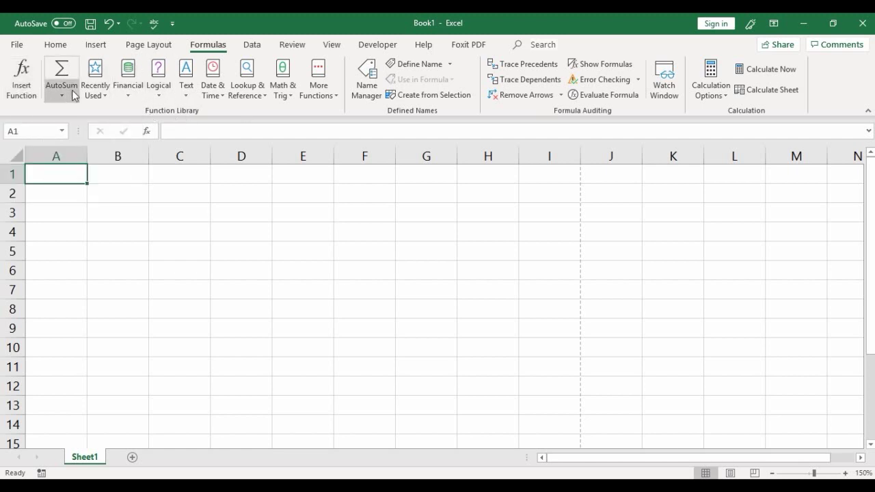
left_click(252, 46)
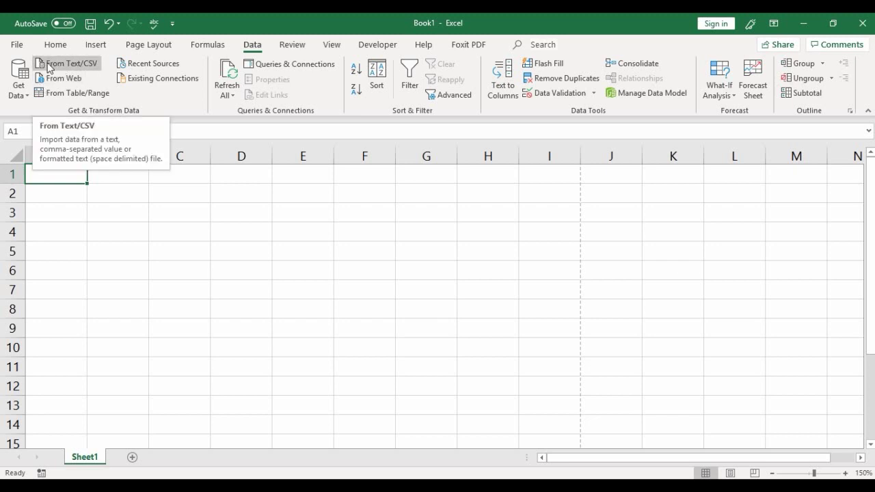
left_click(29, 102)
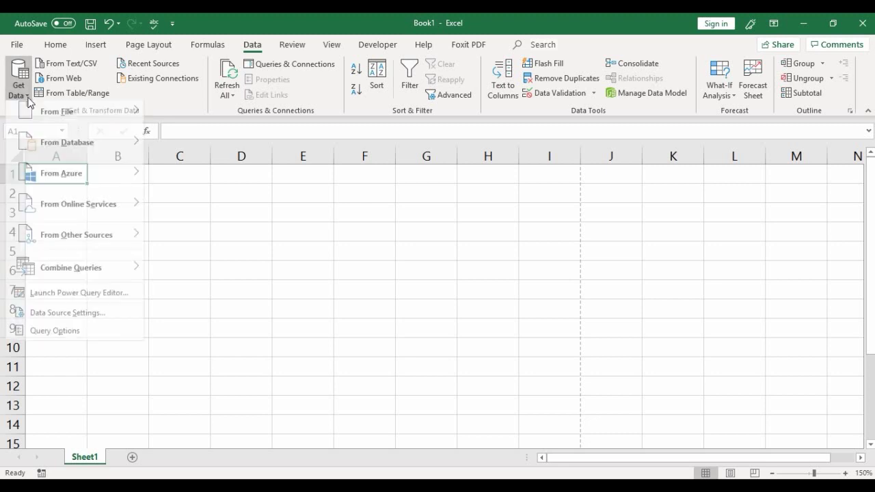
mouse_move(69, 149)
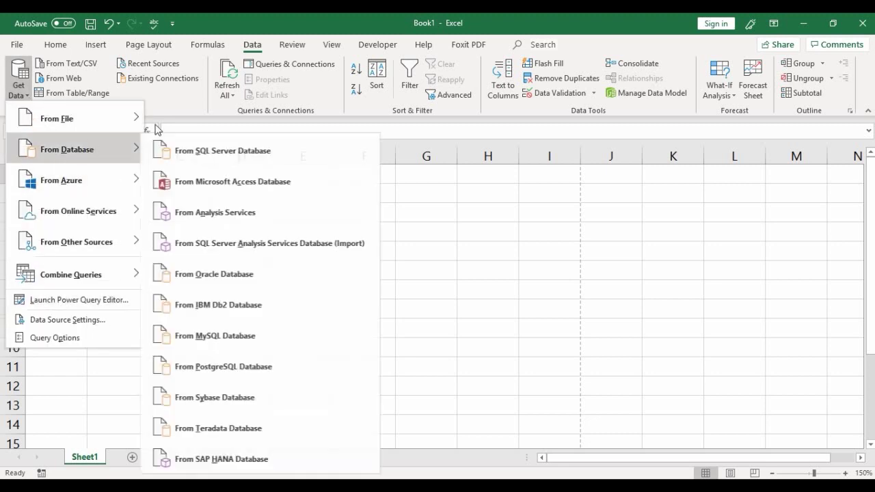
left_click(461, 125)
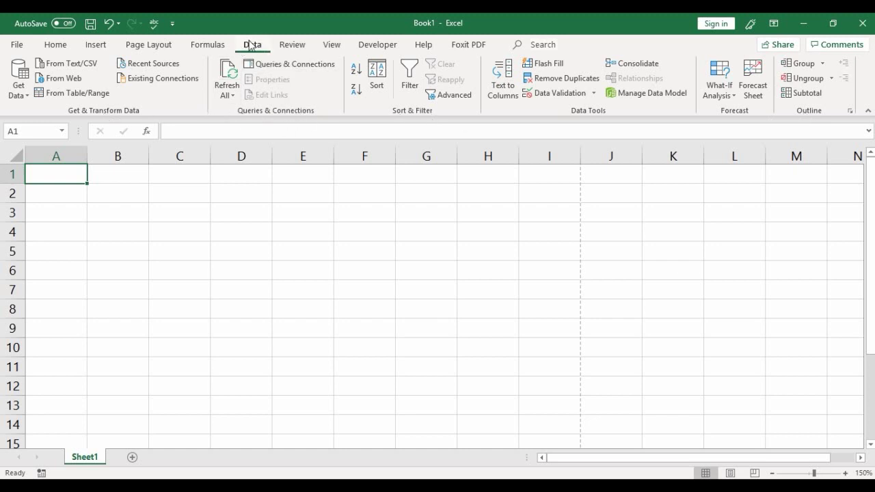
left_click(294, 45)
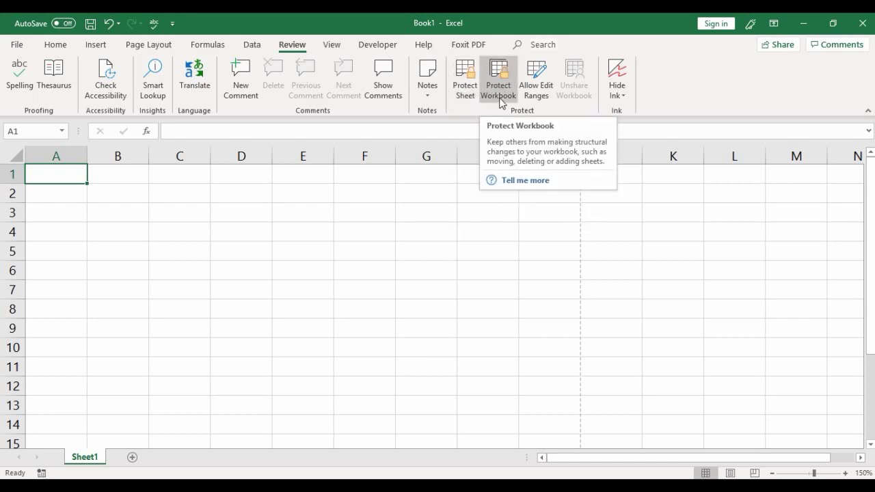
left_click(55, 45)
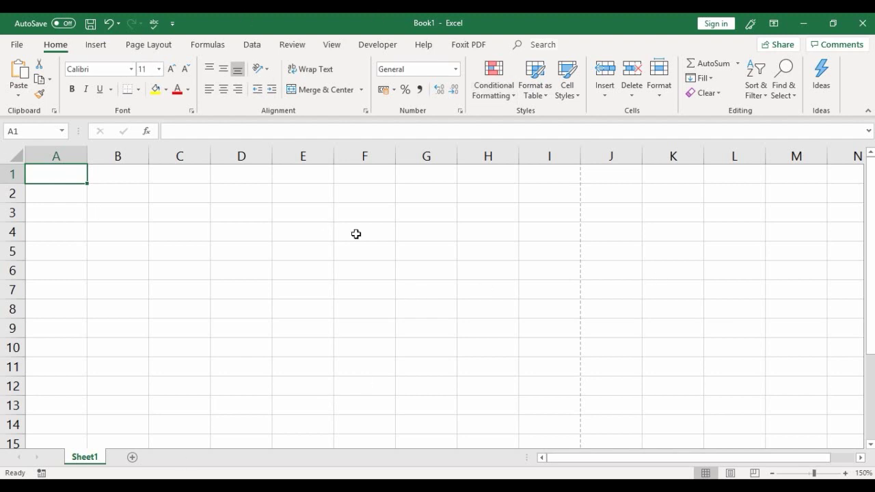
mouse_move(198, 18)
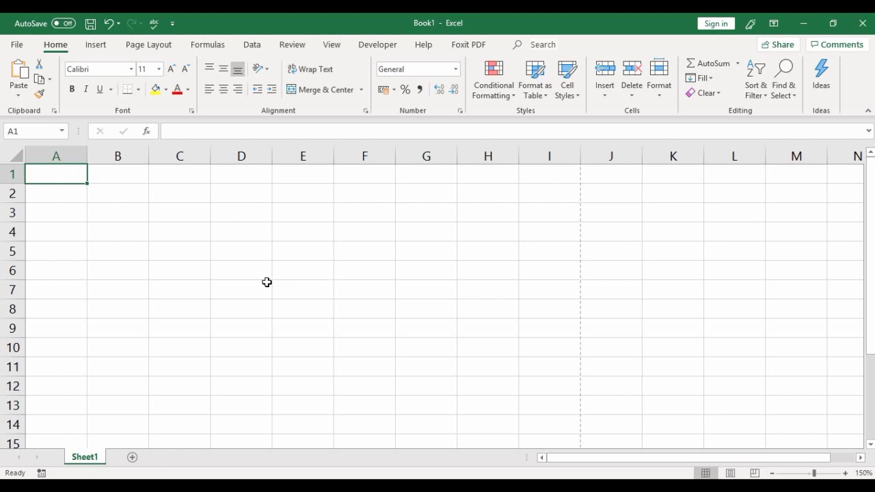
- Add a new worksheet after Sheet1 and delete it again
left_click(132, 458)
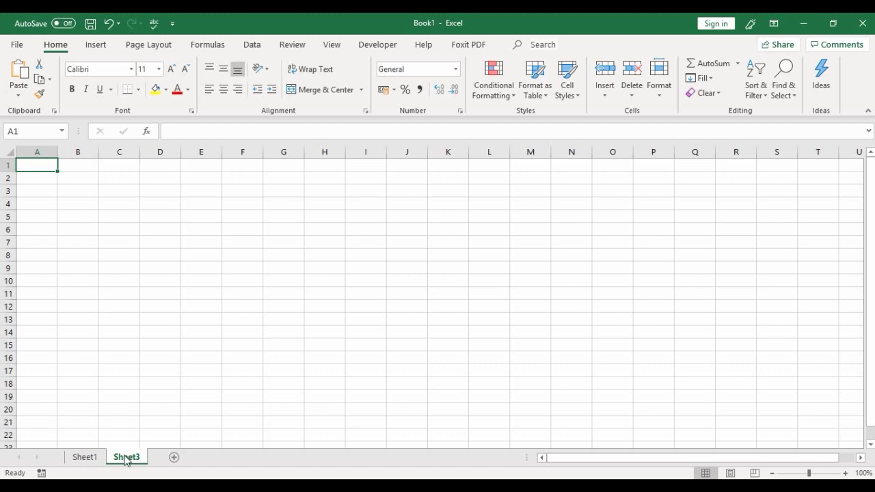
right_click(130, 459)
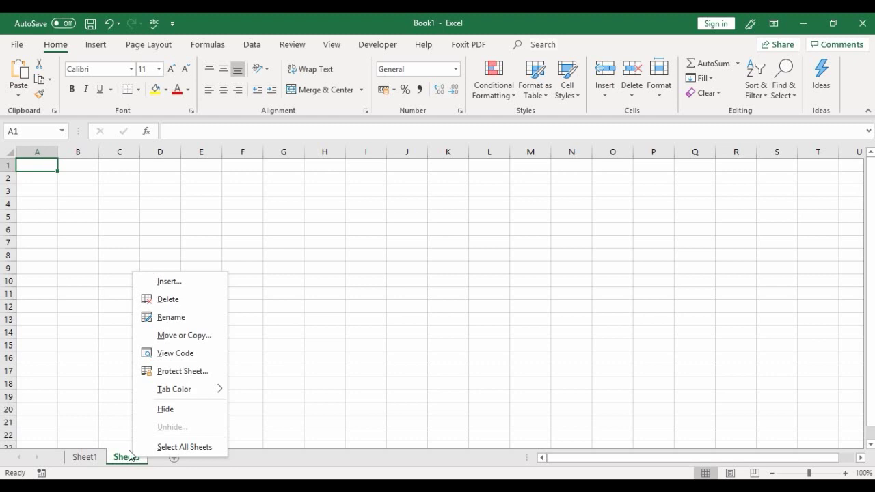
left_click(166, 300)
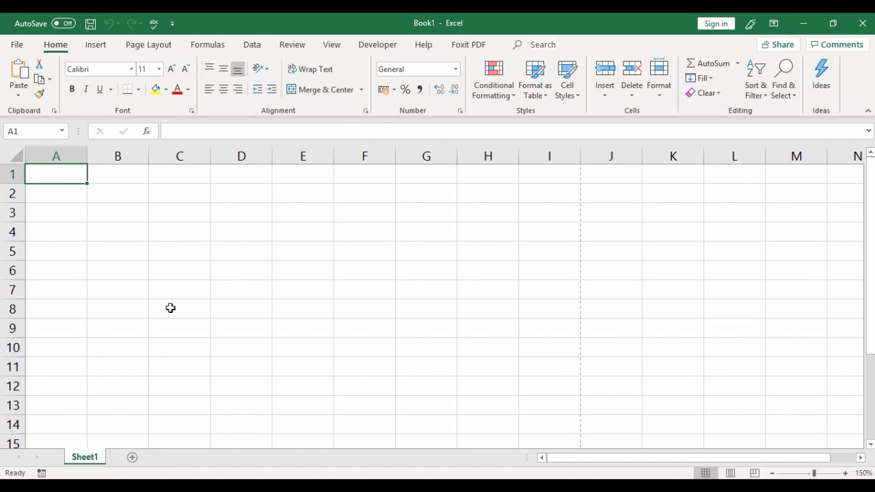
right_click(97, 462)
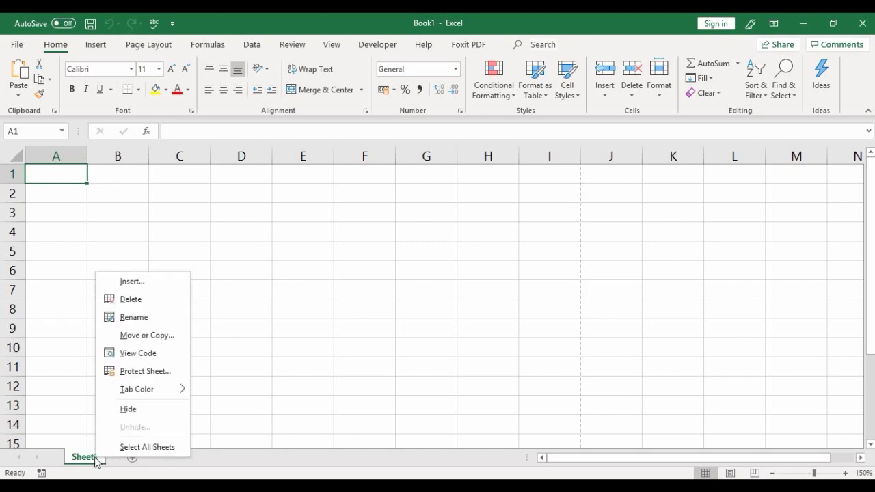
left_click(155, 326)
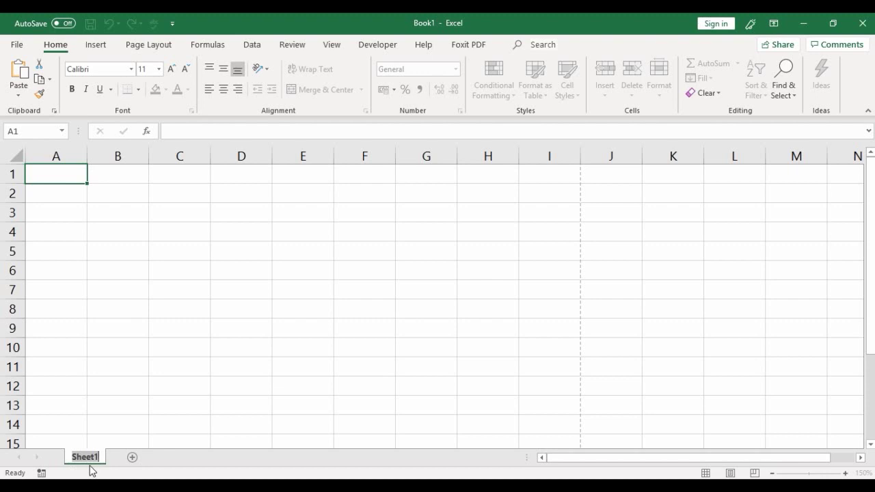
left_click(149, 461)
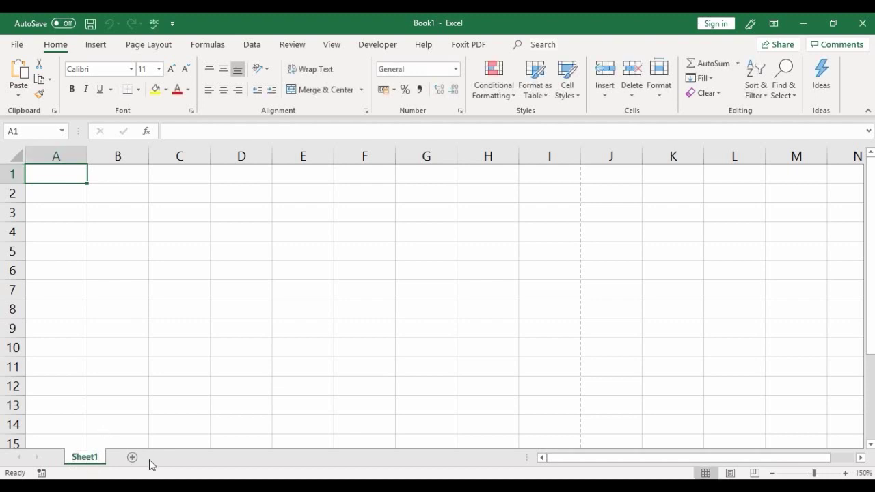
- Rename the Sheet1 worksheet as January
double_click(86, 459)
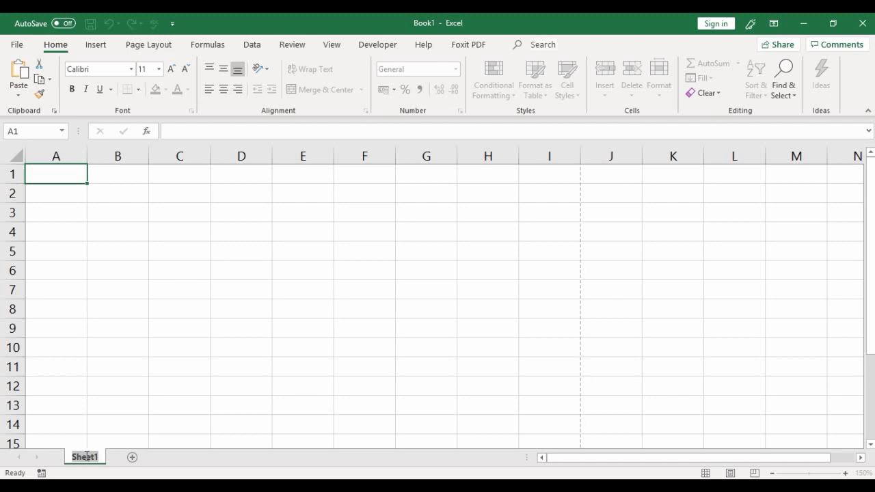
type("Jan")
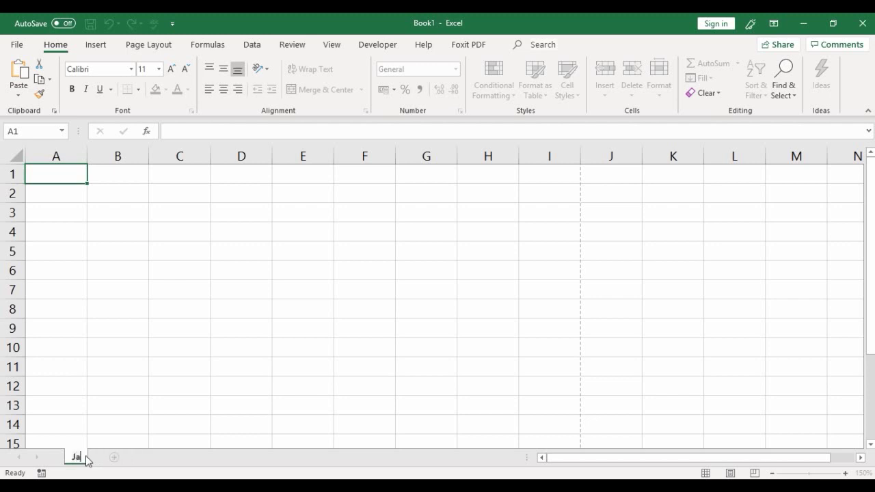
type("uary")
left_click(180, 458)
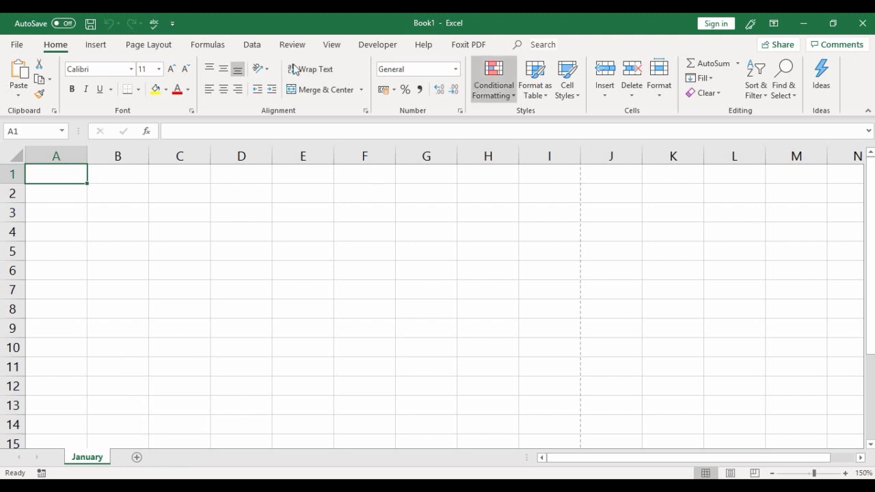
- Add a new worksheet after January and rename it Feb
left_click(137, 458)
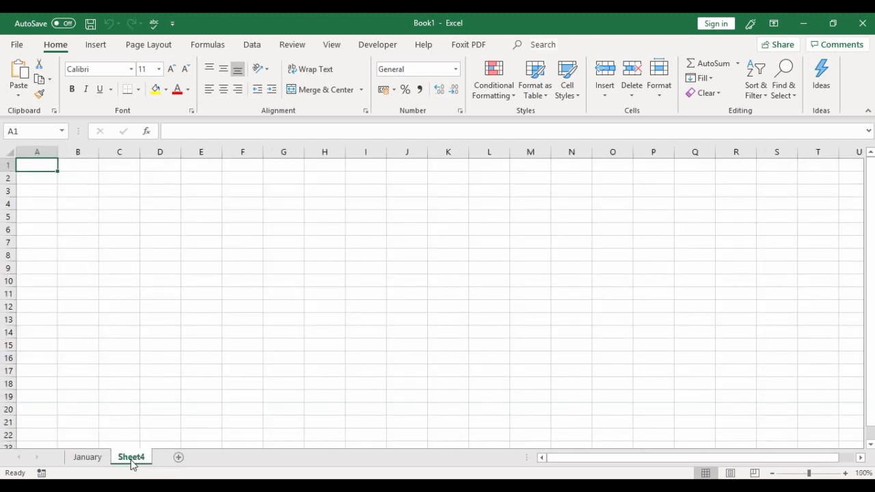
double_click(139, 459)
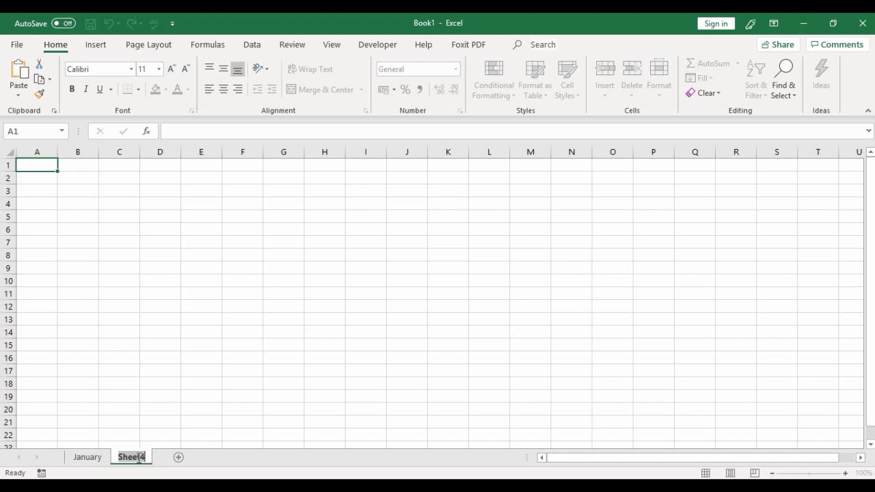
type("Feb")
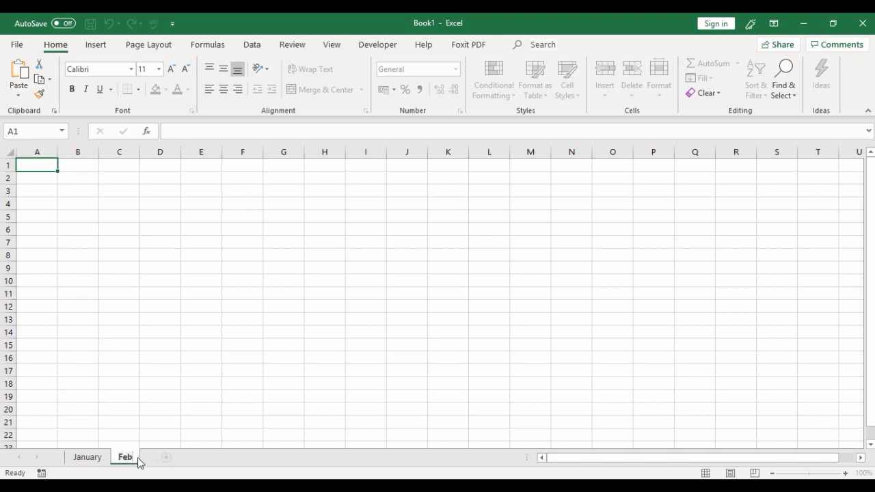
key("Return")
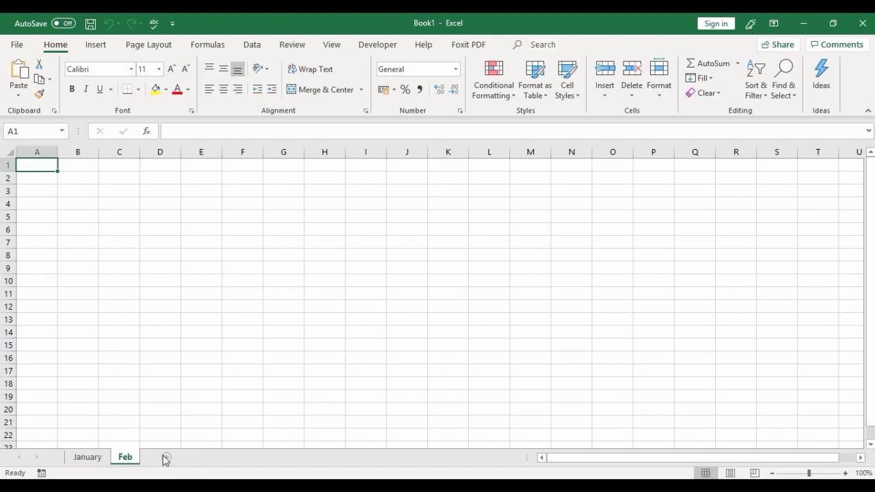
- Add a third worksheet after Feb and name it Mar
left_click(166, 458)
double_click(171, 459)
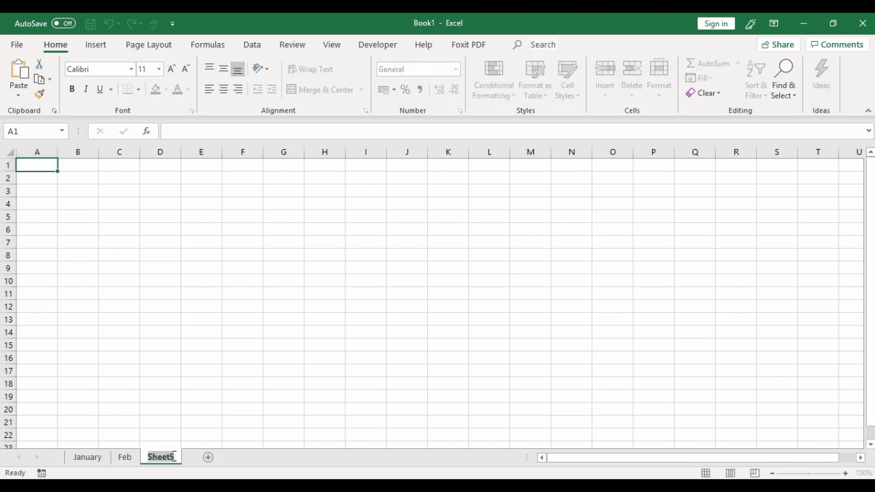
type("M")
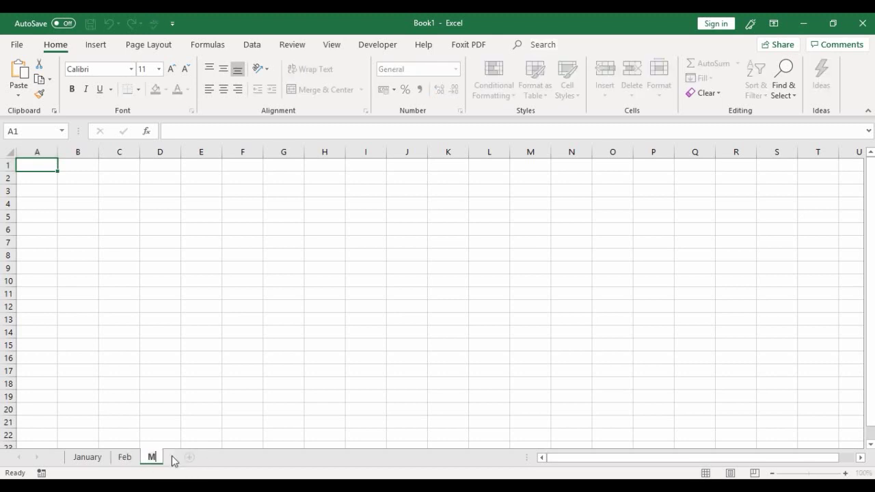
type("arch")
key("BackSpace")
key("Return")
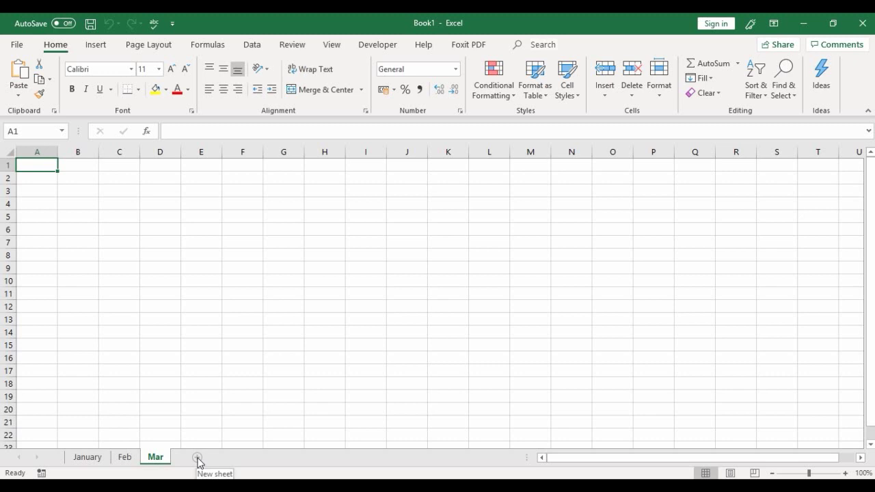
- Delete the Mar worksheet from the workbook
right_click(158, 459)
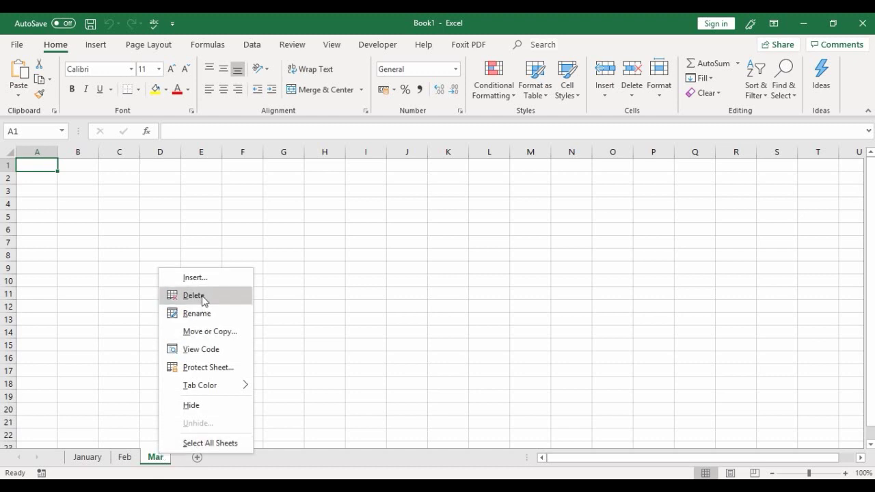
right_click(149, 461)
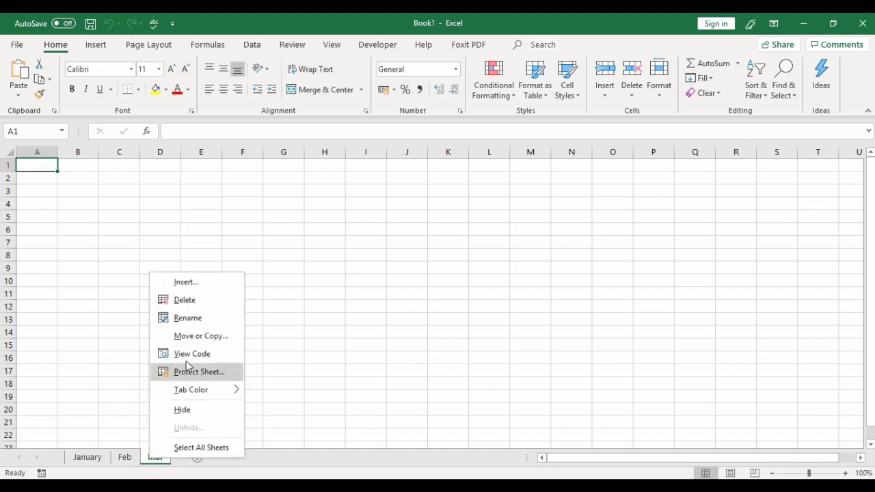
left_click(191, 300)
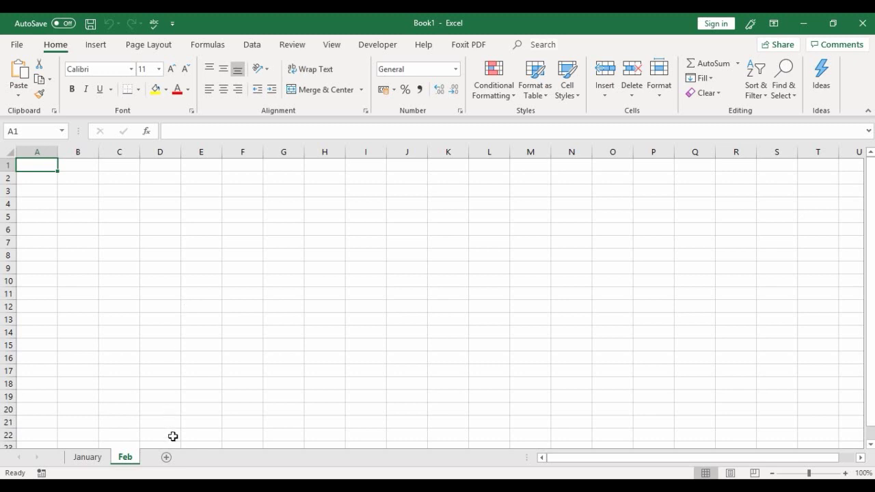
- Insert a new worksheet after Feb again and rename it Mar
left_click(166, 458)
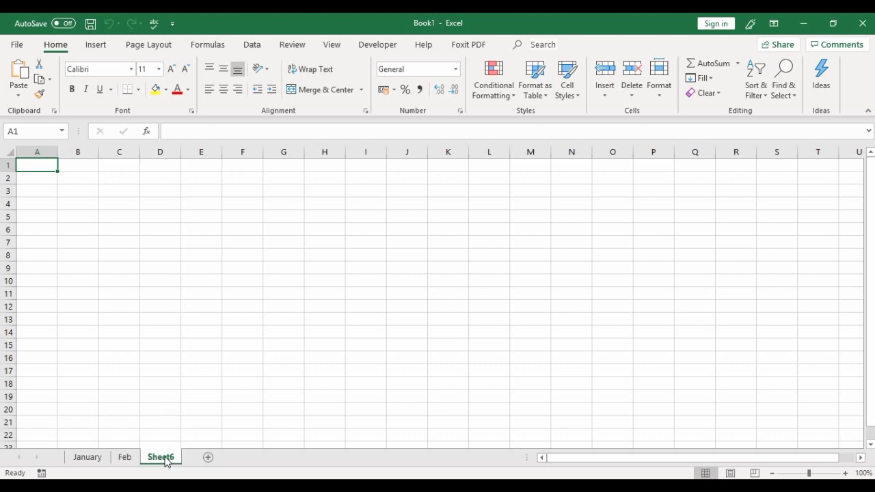
double_click(165, 459)
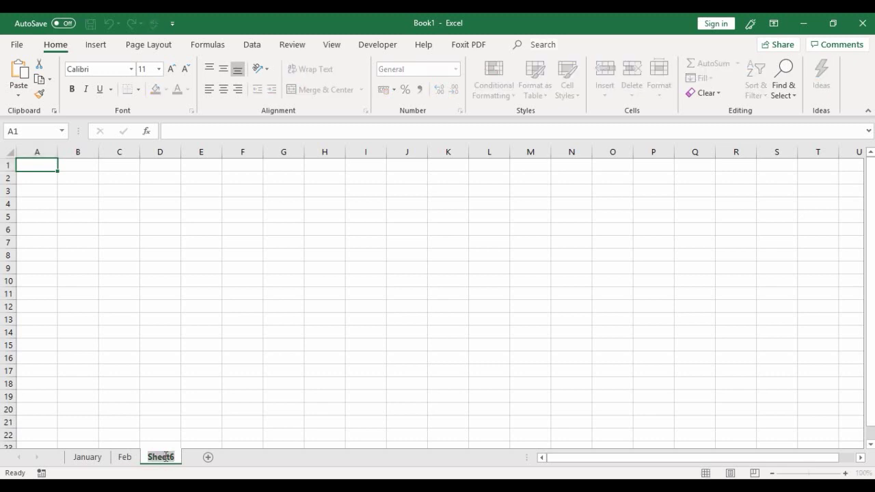
type("M")
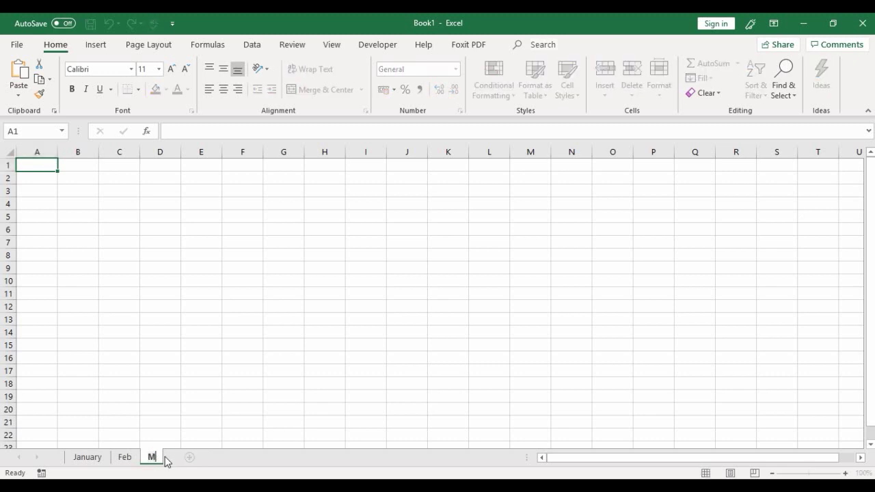
type("ar")
key("Return")
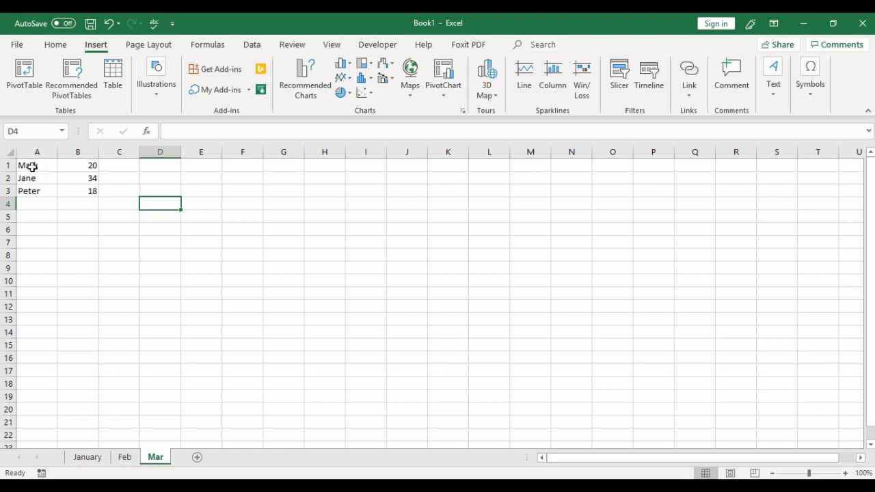
- Select the numbers in B1:B3 and examine the status bar's summary figures and its customization options
left_click(76, 165)
left_click_drag(76, 165, 76, 186)
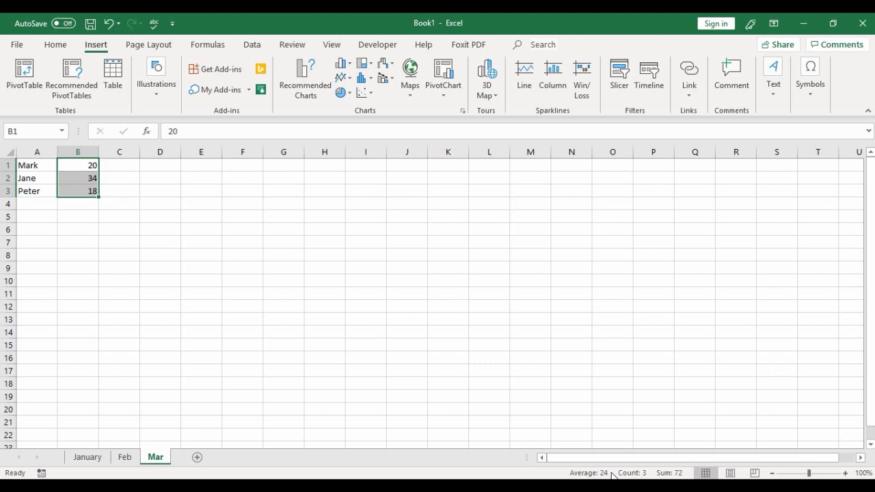
right_click(556, 474)
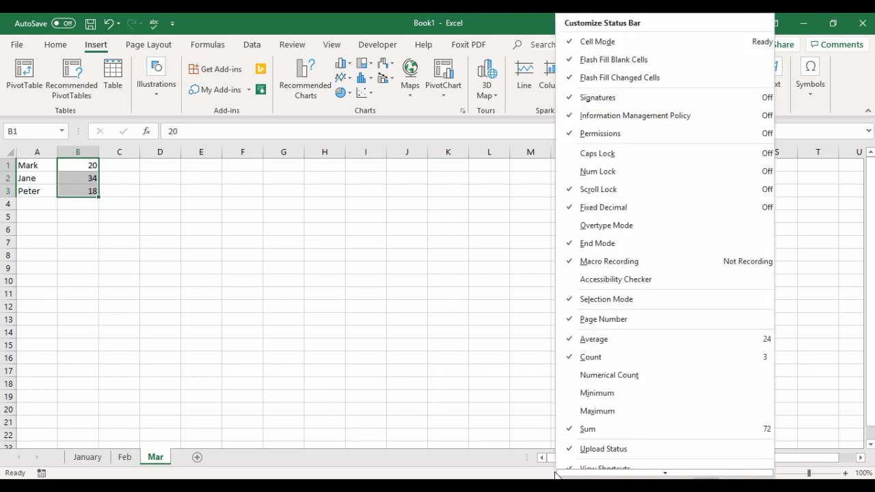
scroll(689, 389, "down", 1)
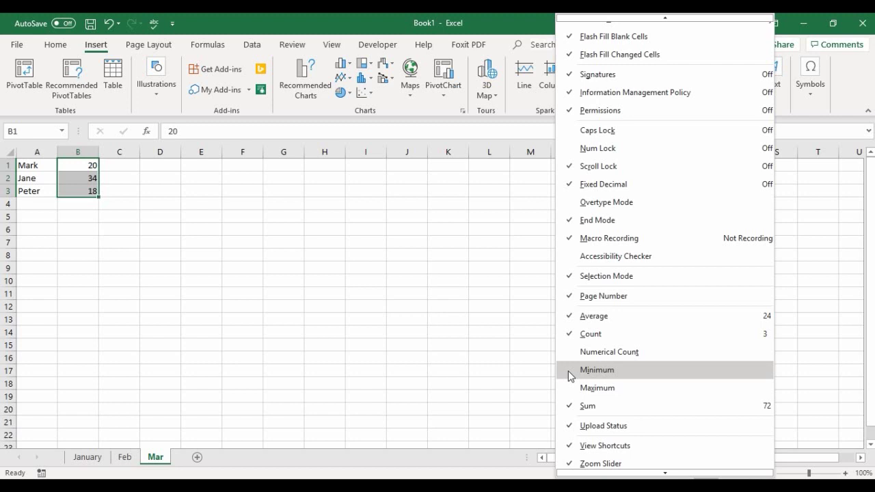
left_click(519, 472)
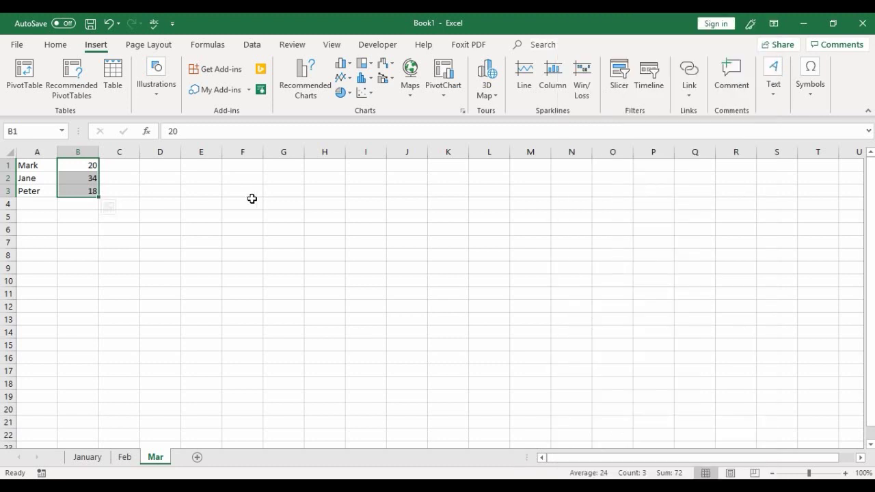
- Move the active cell to scattered empty cells such as D3, E2, K13 and F5, ending on I11
left_click(157, 189)
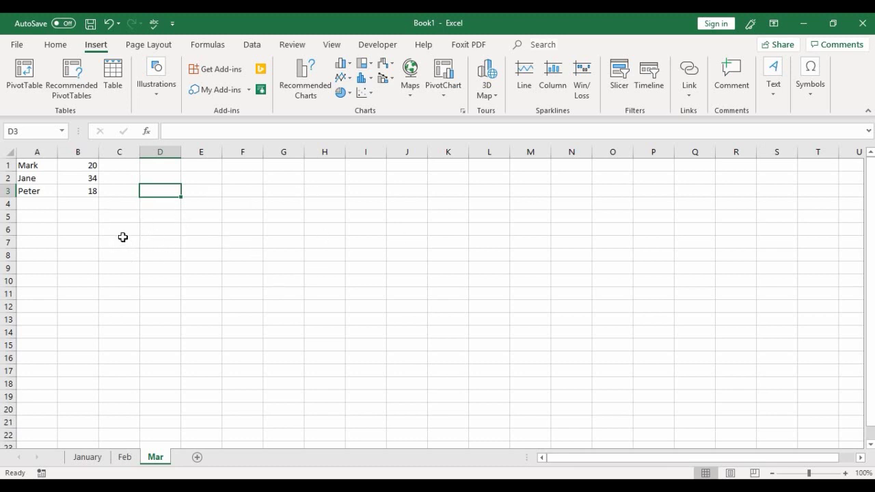
left_click(194, 181)
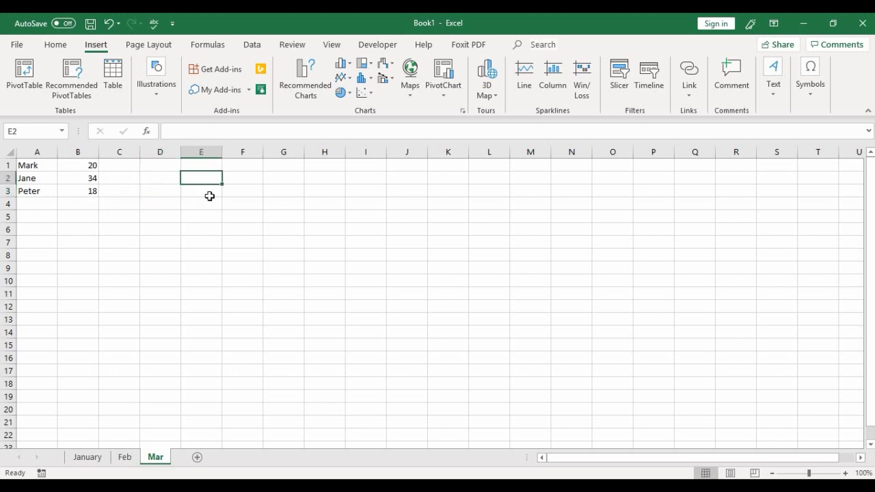
left_click(213, 201)
left_click(373, 216)
left_click(614, 241)
left_click(438, 316)
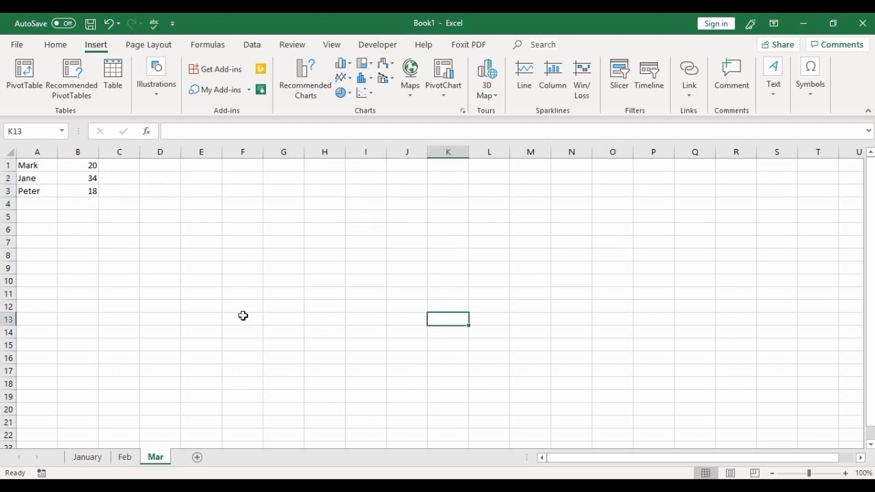
left_click(204, 307)
left_click(82, 218)
left_click(251, 218)
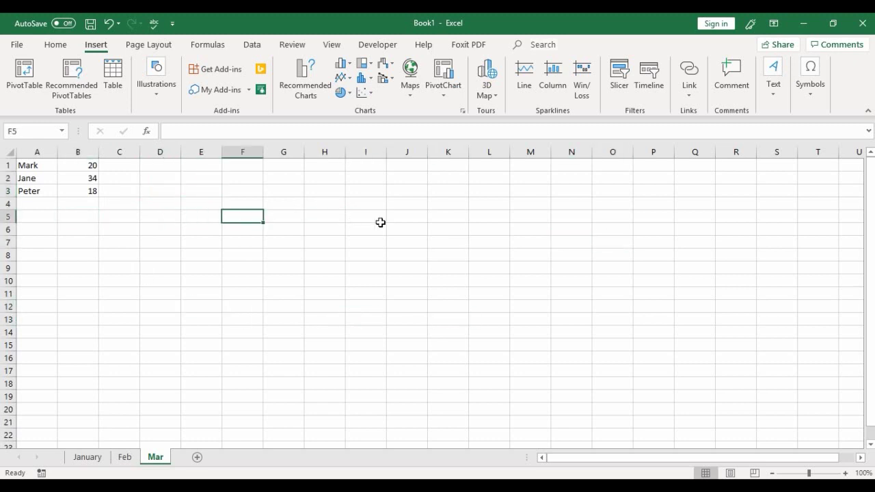
left_click(380, 227)
left_click(365, 290)
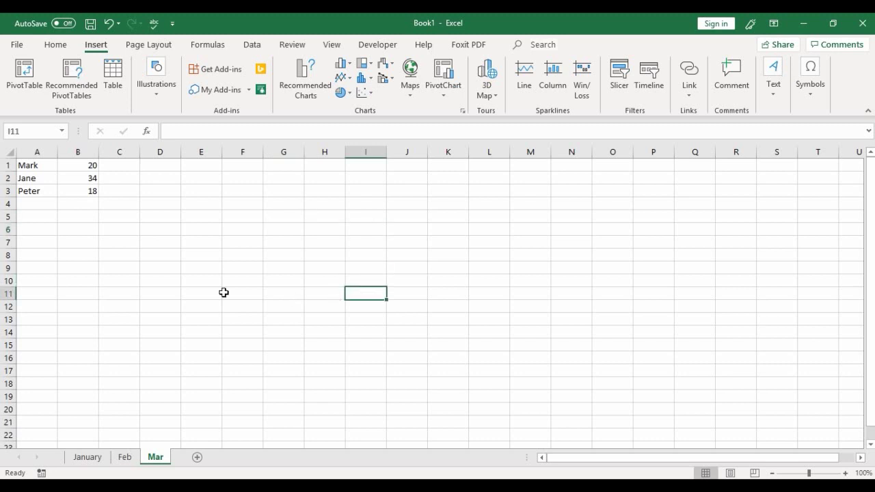
- Select cell B1 and move the active cell down column B, one row at a time, to B8
left_click(93, 165)
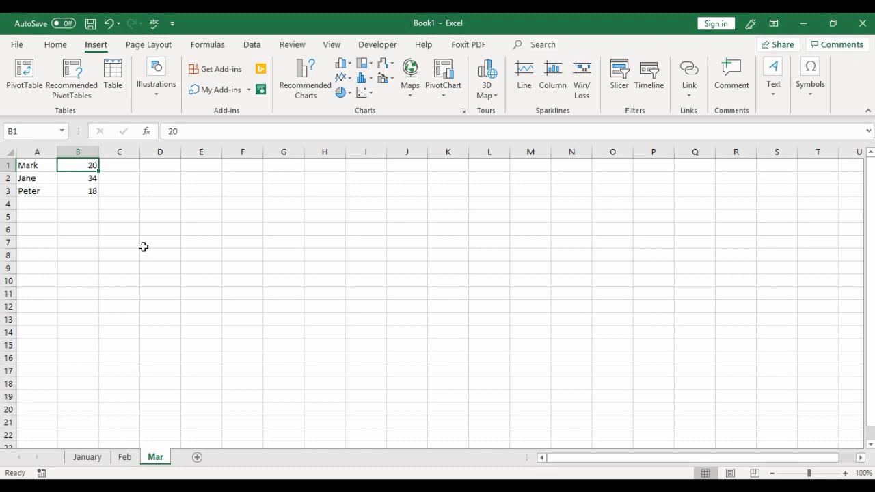
key("Down")
key("Down")
key("Down")
key("Down")
key("Down")
key("Down")
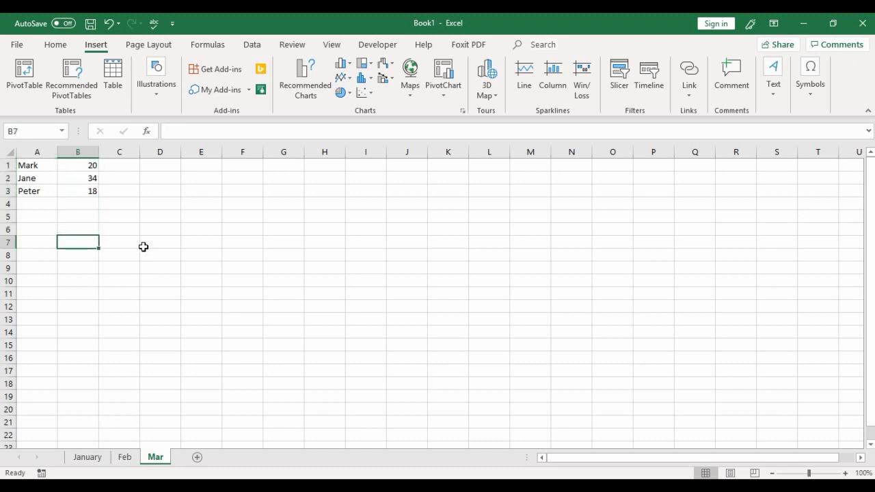
key("Down")
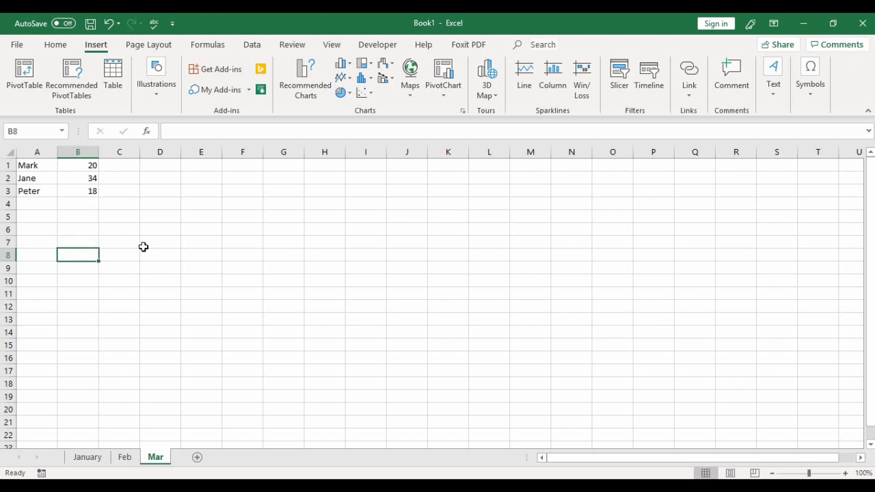
- Move the active cell along row 8, one column at a time, from B8 to I8
key("Right")
key("Right")
key("Right")
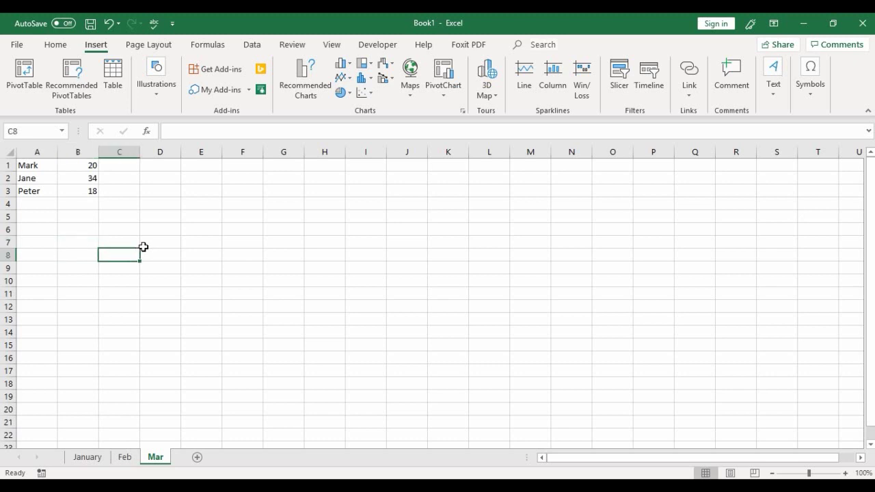
key("Right")
key("Right")
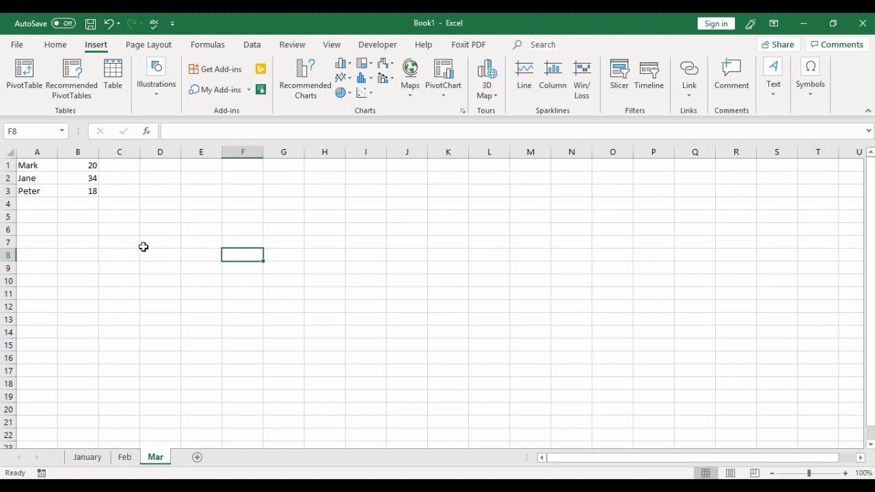
key("Right")
key("Right")
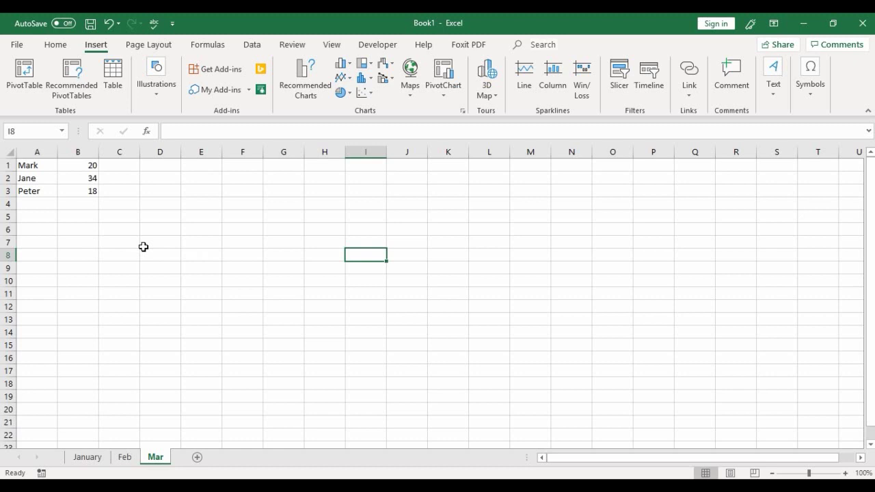
- Move the active cell cell by cell from I8 up to I4 and along row 4 to D4
key("Up")
key("Up")
key("Up")
key("Up")
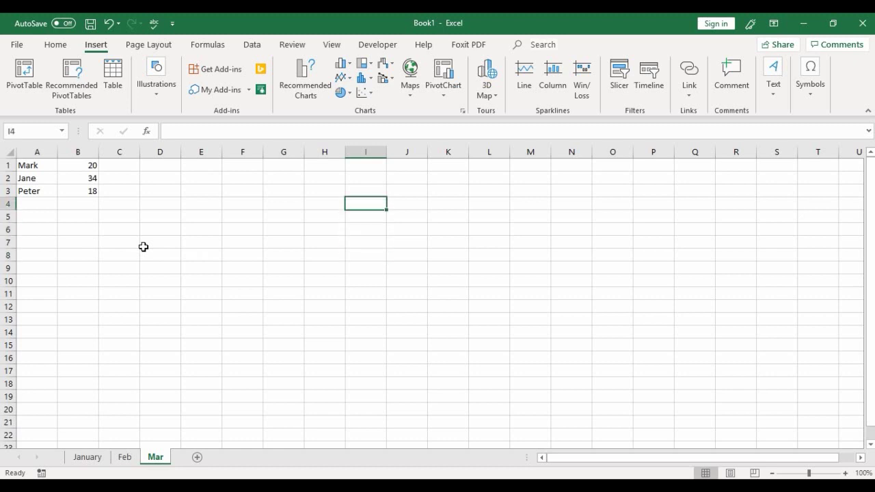
key("Left")
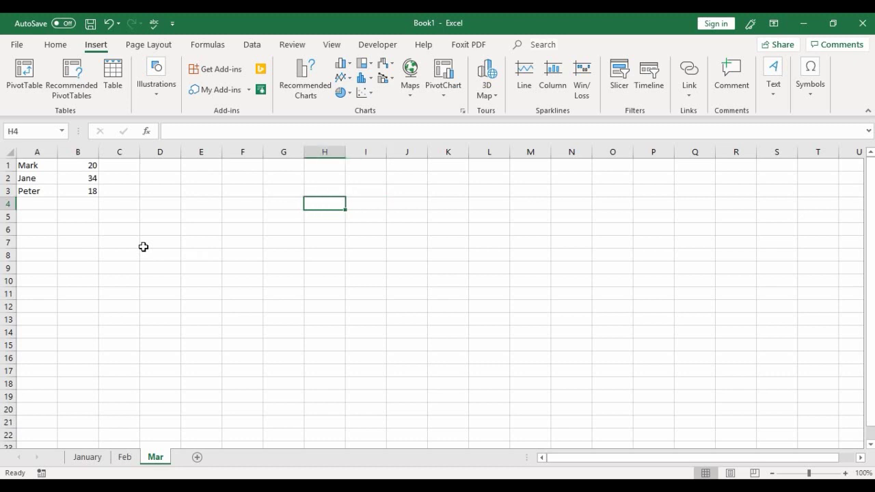
key("Left")
key("Left")
key("Left")
key("Left")
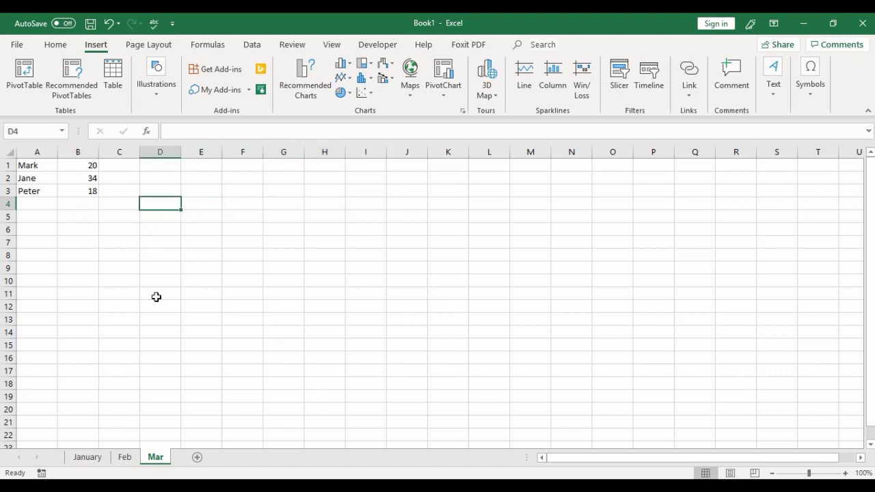
- Select individual cells around the data, including A2, B2, B3 and A4, ending on B2
left_click(424, 305)
left_click(38, 177)
left_click(90, 180)
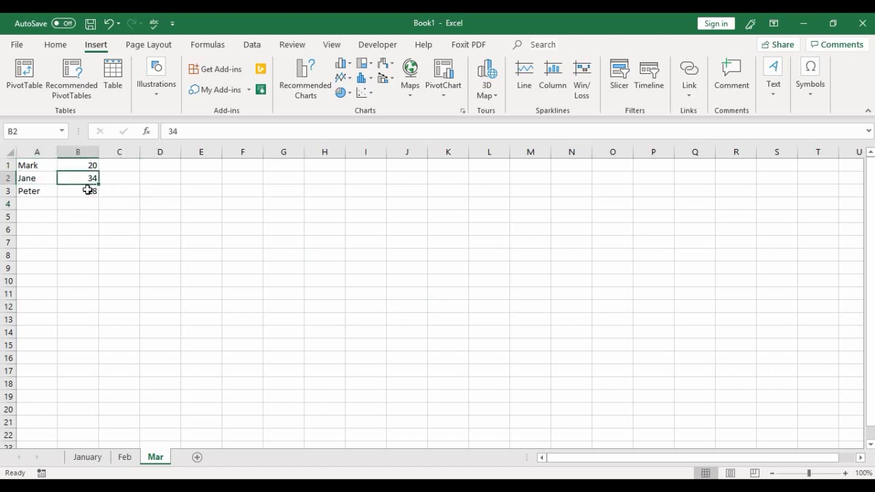
left_click(88, 190)
left_click(31, 203)
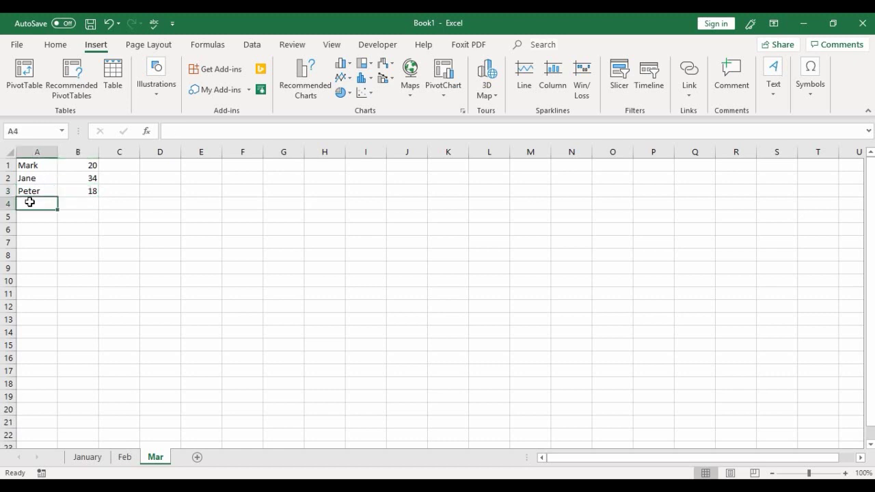
left_click(70, 176)
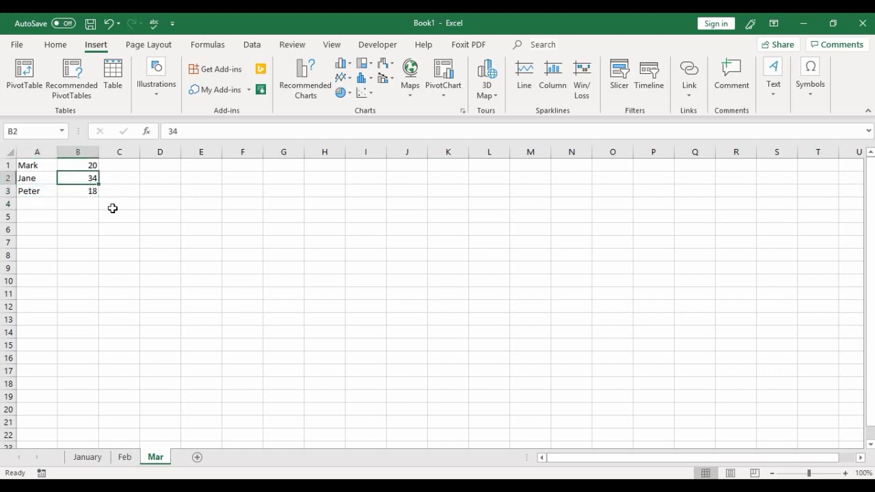
- Switch from the Mar sheet to the January sheet and select cell D4, followed by E4
key("ctrl+Page_Up")
key("ctrl+Page_Up")
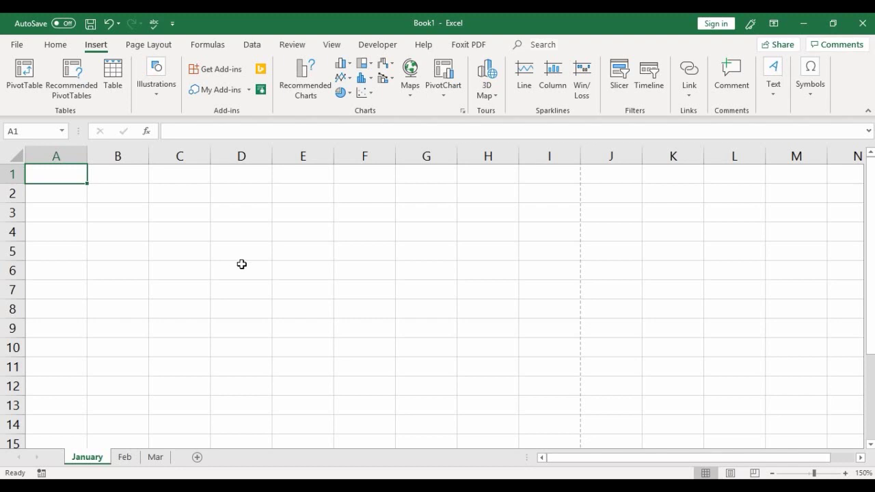
left_click(242, 231)
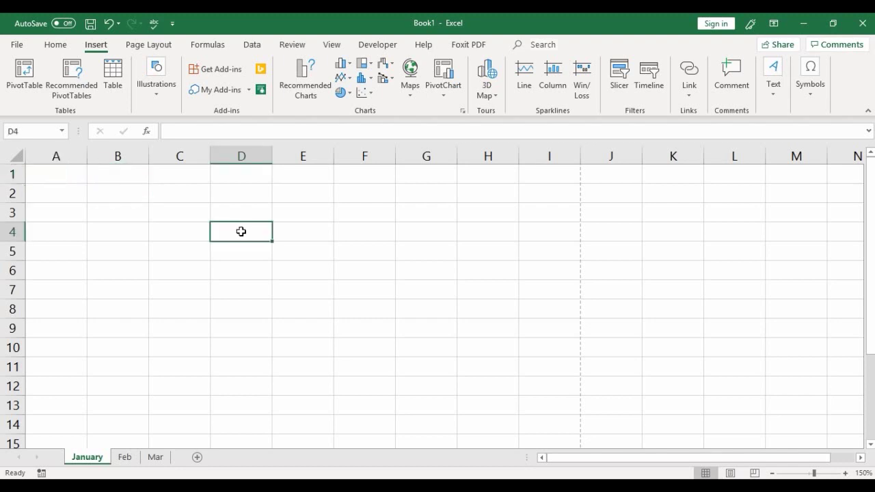
left_click(290, 235)
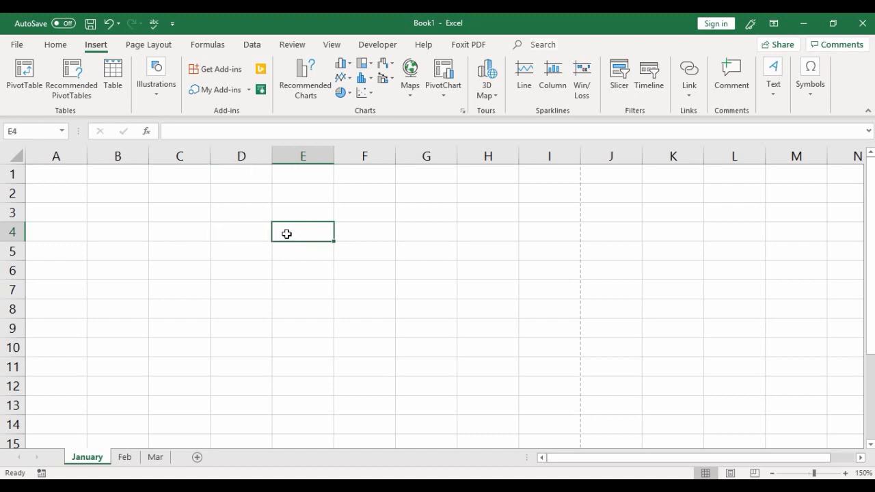
- Select cell A1 and move the active cell along row 1, one column at a time, to H1
left_click(58, 174)
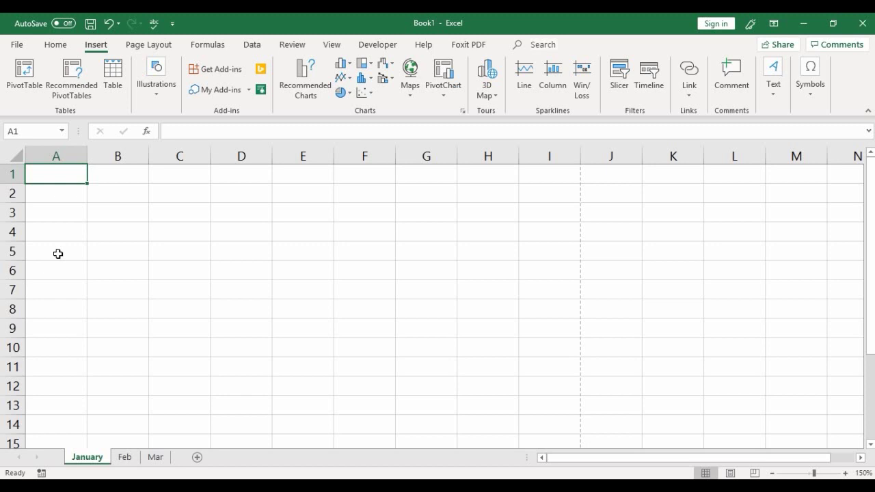
key("Right")
key("Right")
key("Right")
key("Right")
key("Right")
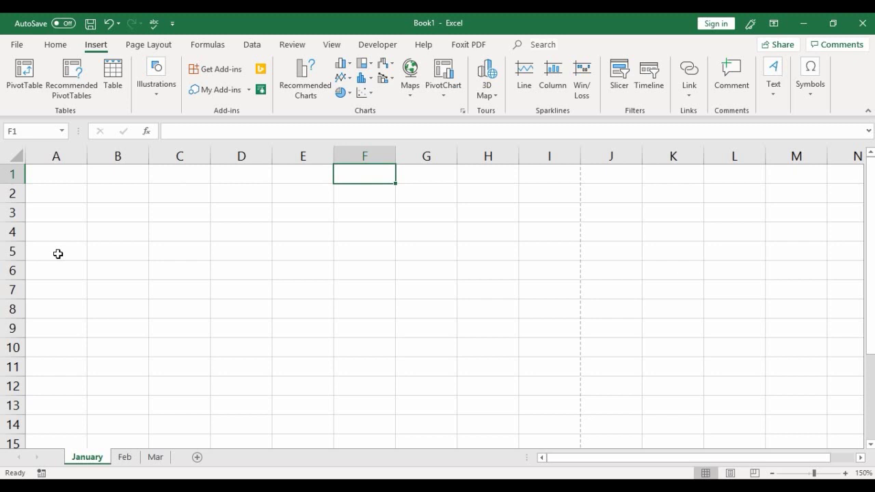
key("Right")
key("Right")
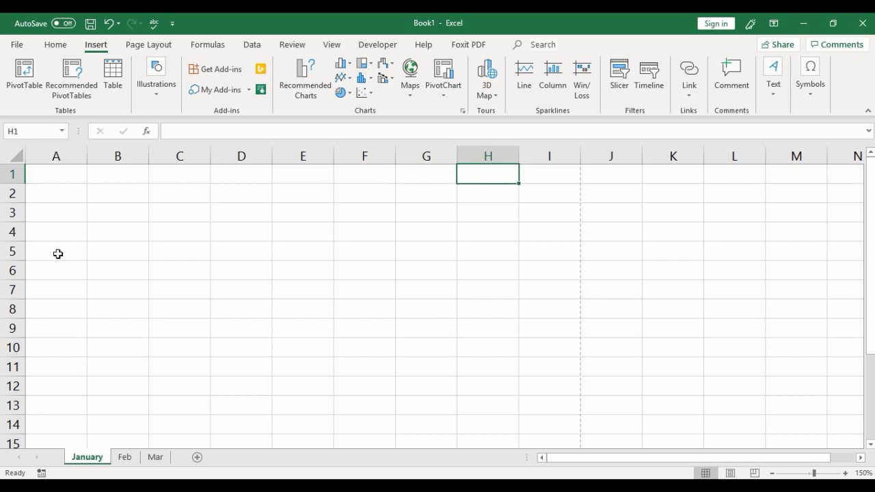
- Move the active cell back along row 1, one column at a time, from H1 to A1
key("Left")
key("Left")
key("Left")
key("Left")
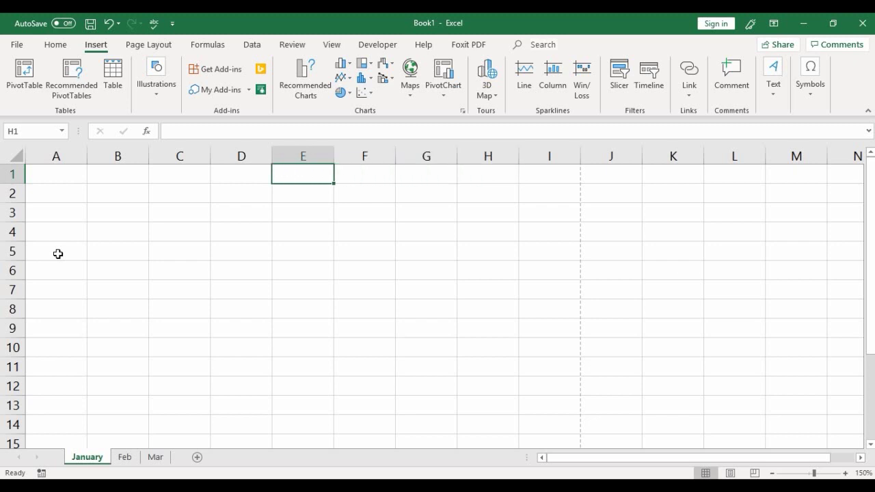
key("Left")
key("Left")
key("Left")
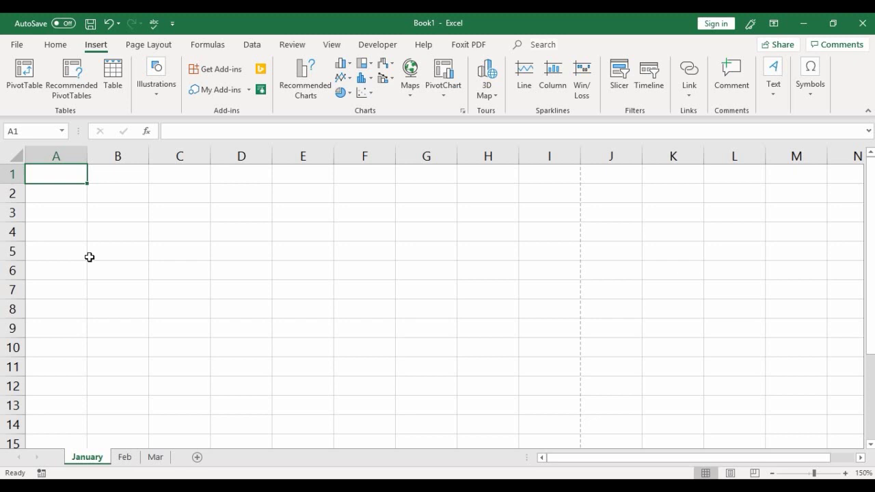
- Use Go To with the reference X20 to jump to that cell
key("F5")
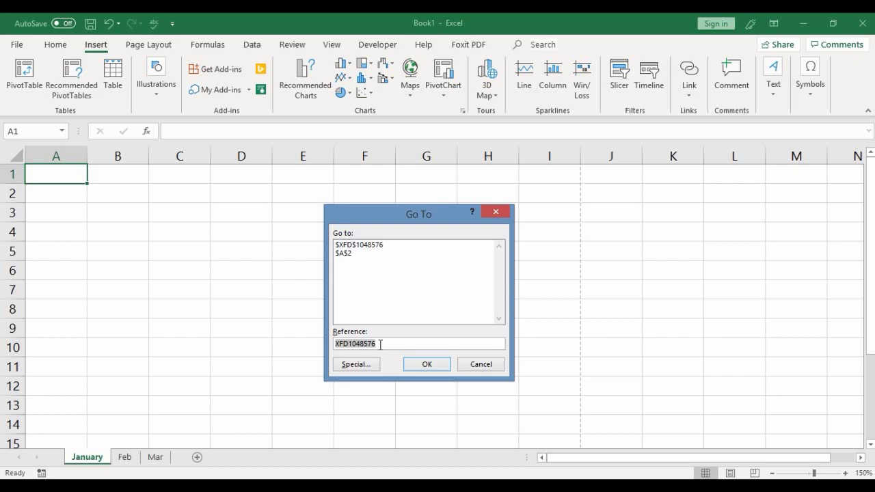
key("Delete")
type("X20")
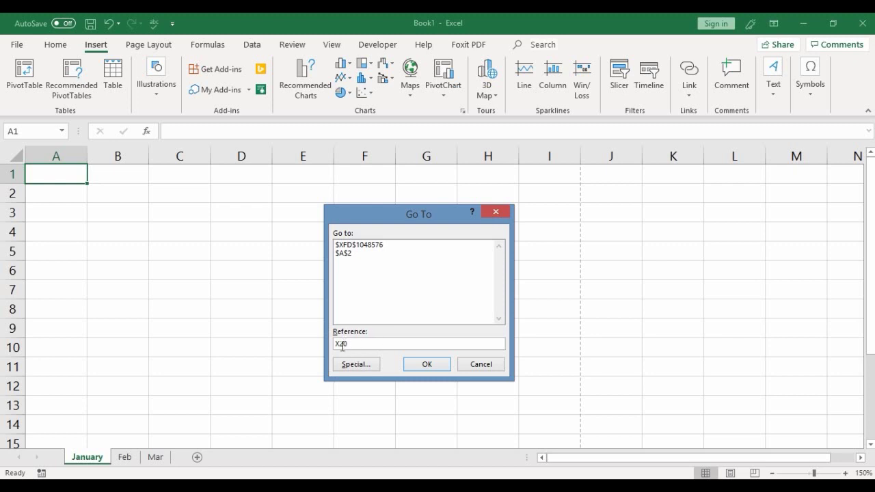
left_click(425, 364)
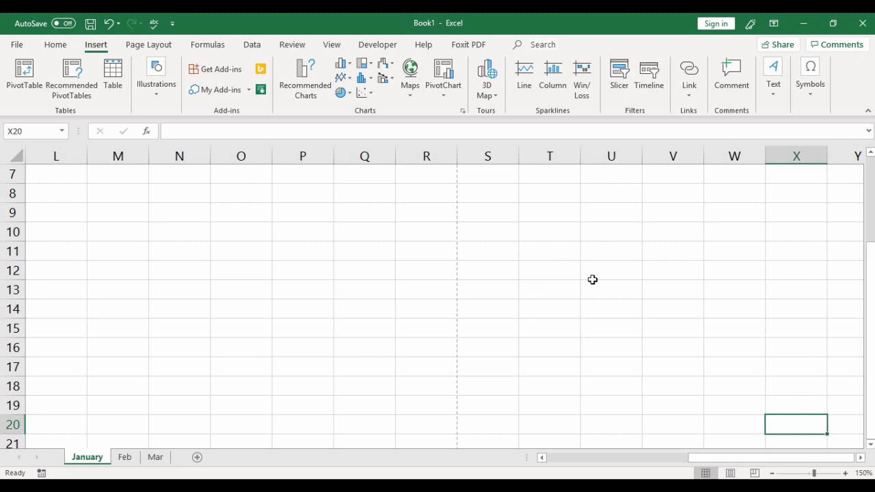
- Return to cell A1 by entering its reference in the Name Box
left_click(39, 131)
type("A1")
key("Return")
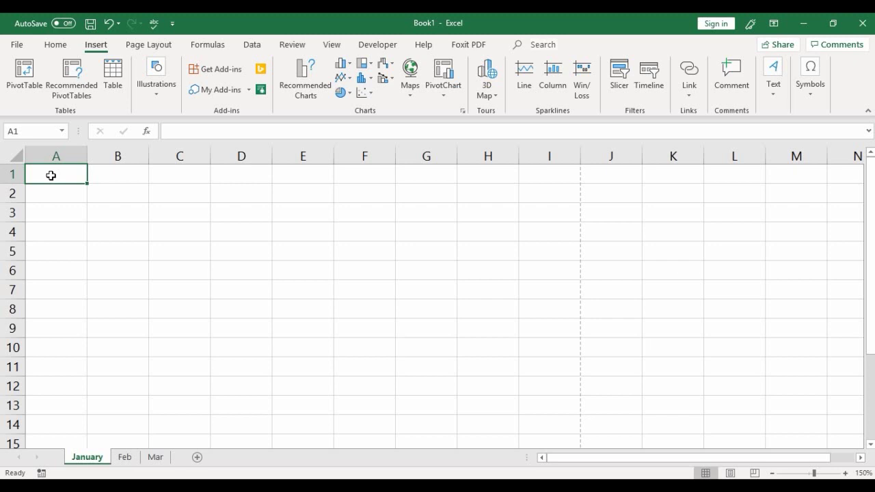
- Jump from A1 to the last column of row 1 and down to the sheet's last row, cell XFD1048576
key("ctrl+Right")
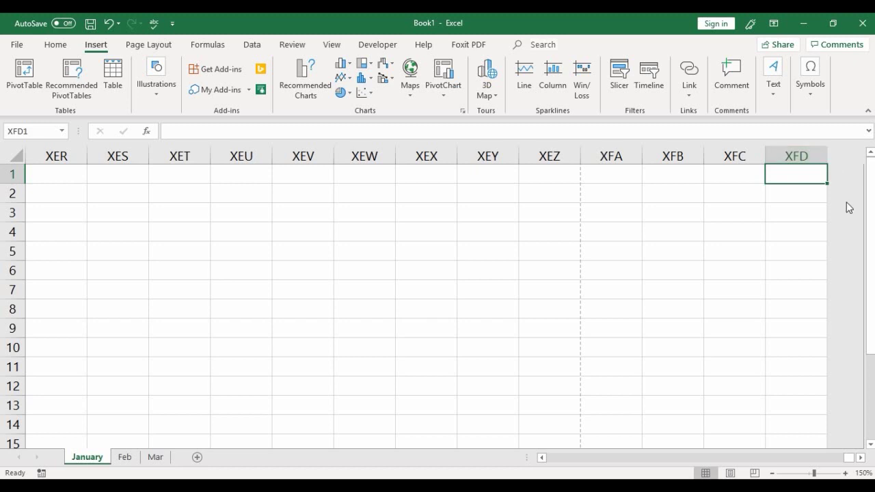
key("ctrl+Down")
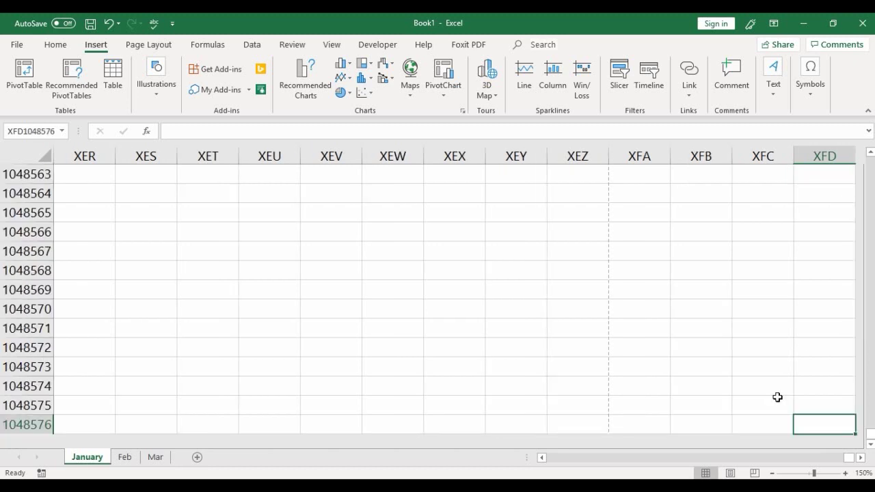
left_click(10, 425)
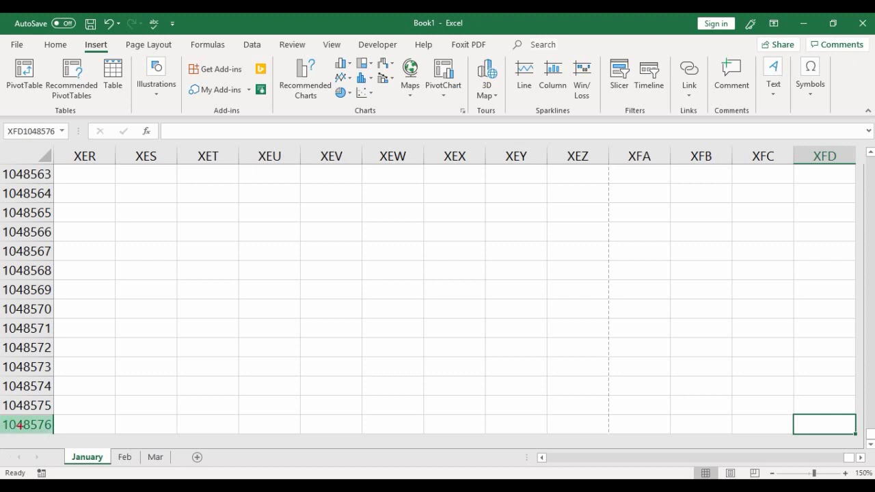
mouse_move(1, 413)
left_mouse_down()
mouse_move(52, 417)
mouse_move(63, 434)
mouse_move(1, 438)
left_mouse_up()
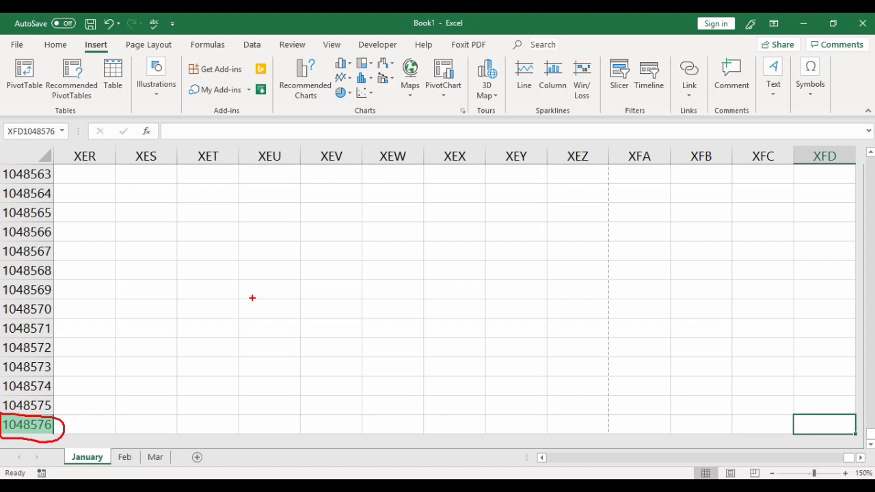
key("Escape")
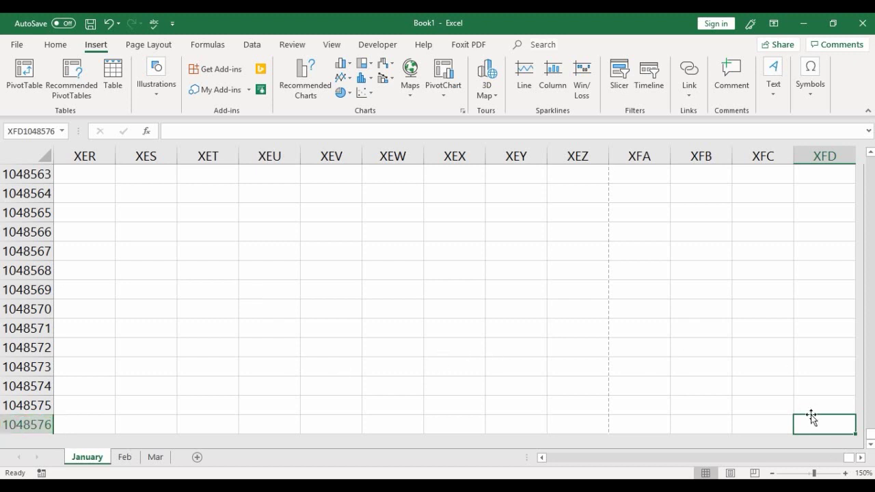
- Move the active cell up column XFD, one row at a time, from row 1048576 to row 1048539
key("Up")
key("Up")
key("Up")
key("Up")
key("Up")
key("Up")
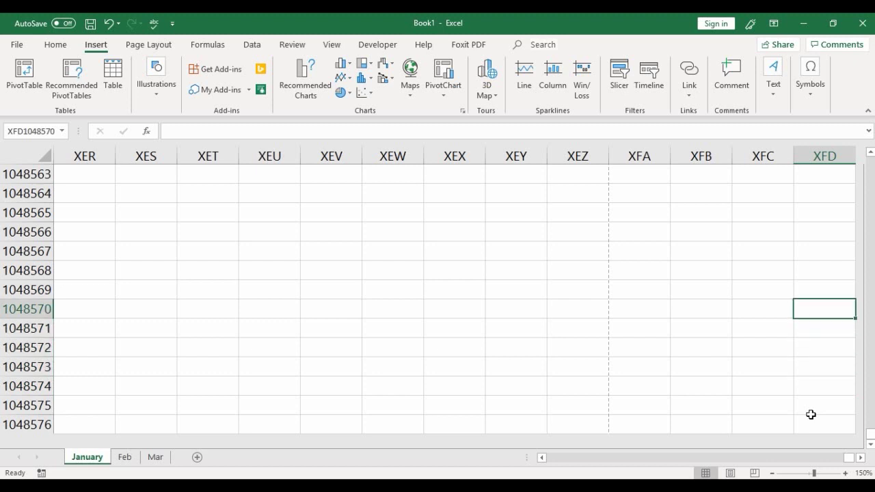
key("Up")
key("Up")
key("Up")
key("Up")
key("Up")
key("Up")
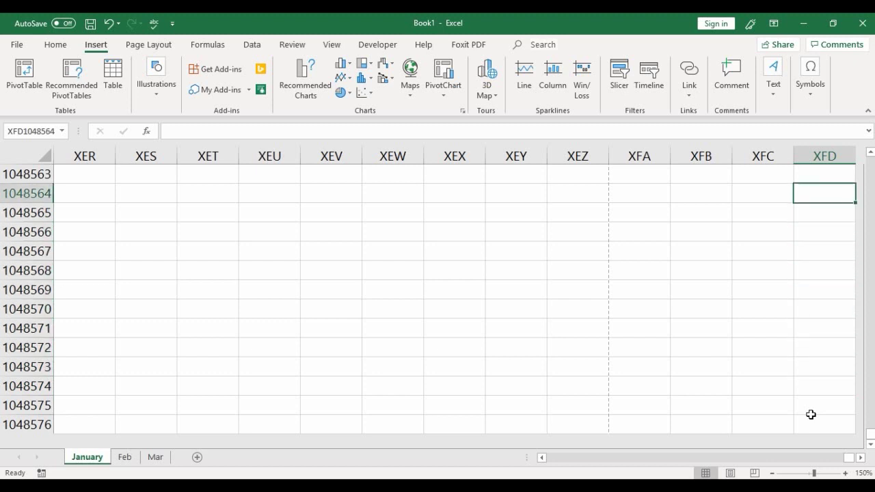
key("Up")
key("Up")
key("Up")
key("Up")
key("Up")
key("Up")
key("Up")
key("Up")
key("Up")
key("Up")
key("Up")
key("Up")
key("Up")
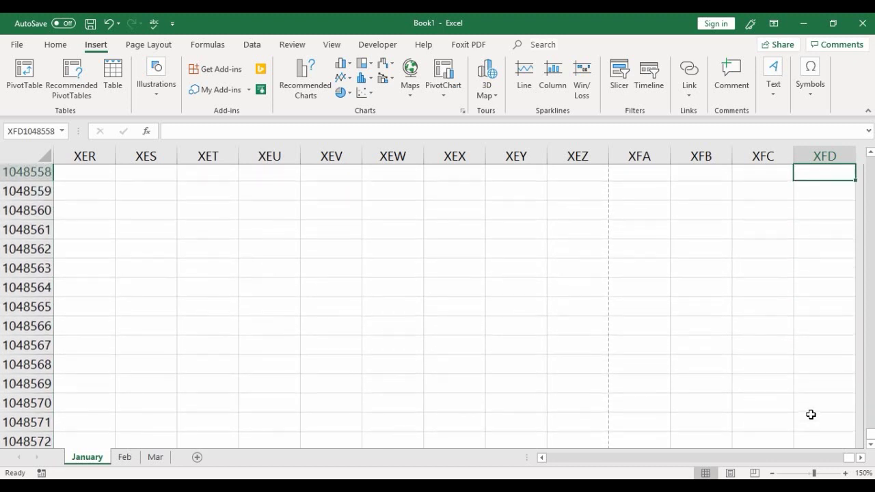
key("Up")
key("Up")
key("Up")
key("Up")
key("Up")
key("Up")
key("Up")
key("Up")
key("Up")
key("Up")
key("Up")
key("Up")
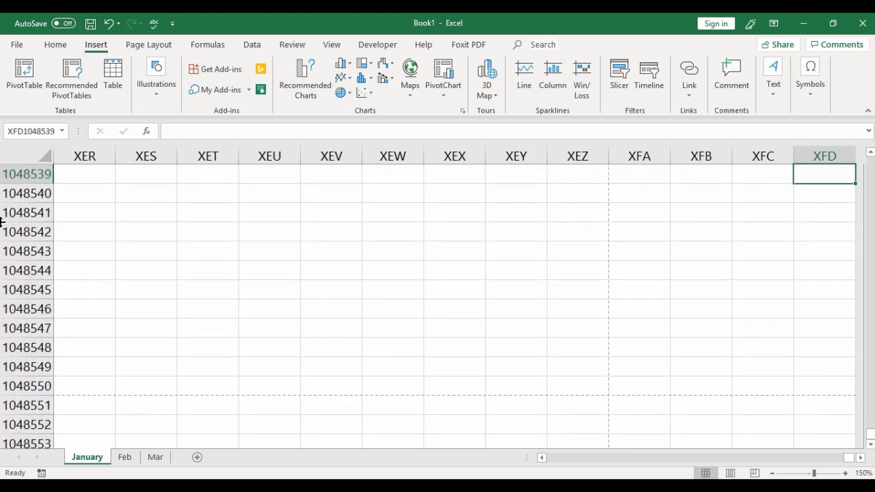
- Go from the far end of the sheet straight back to cell A1 using the Name Box
left_click(24, 132)
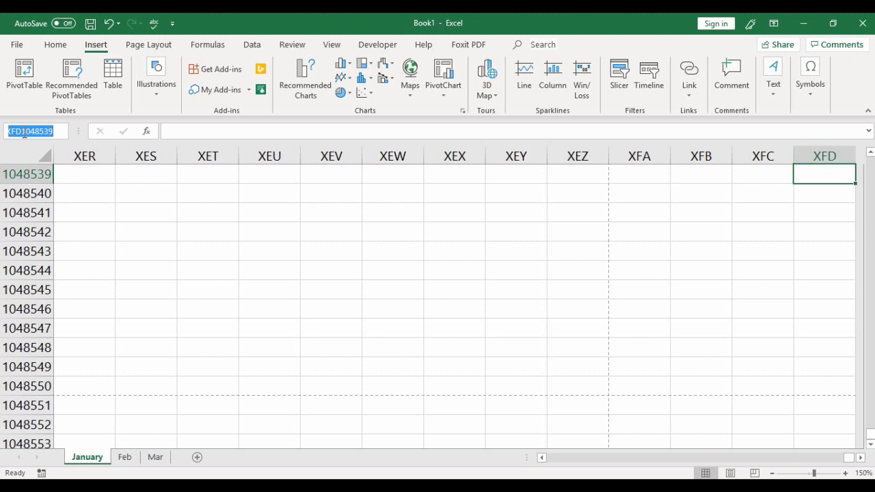
type("A1")
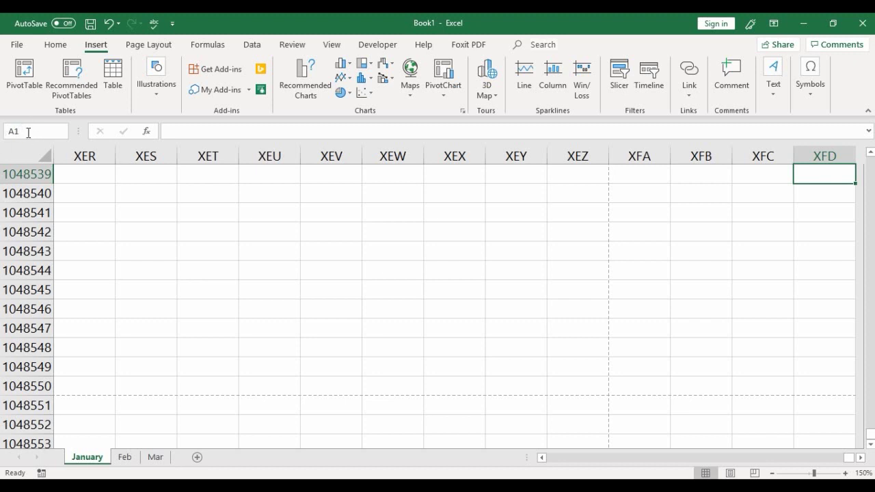
key("Return")
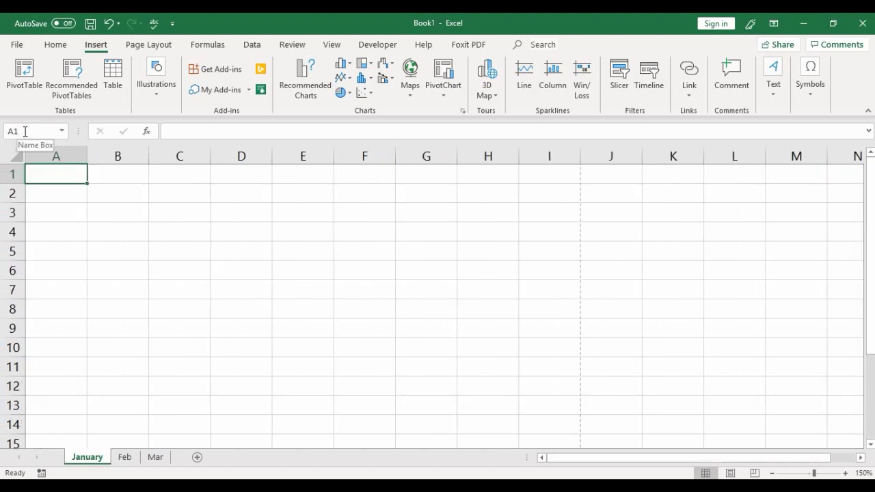